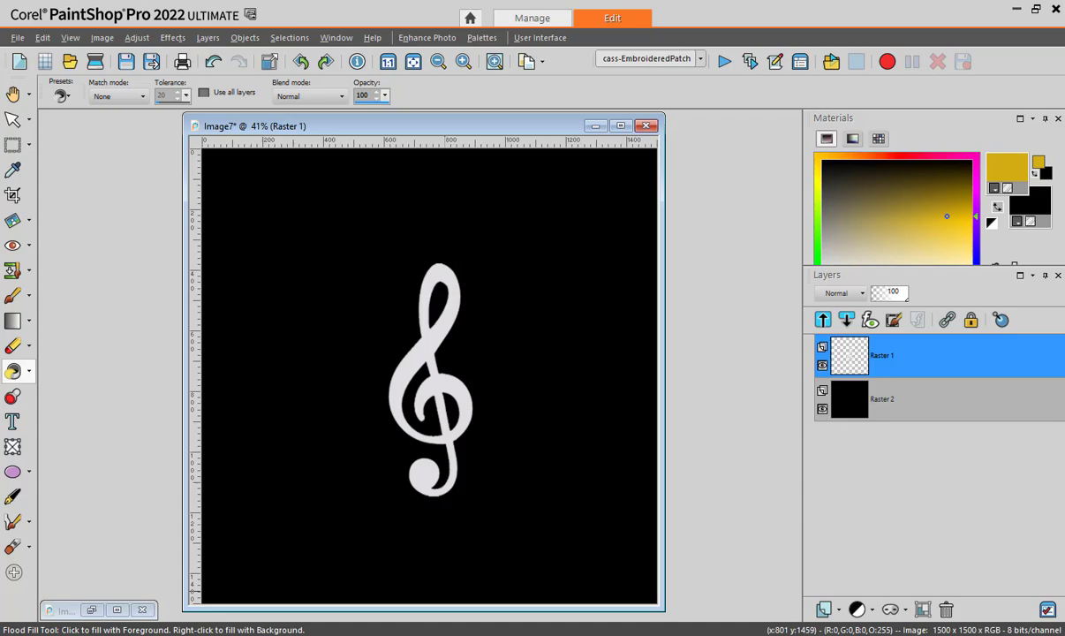
# Switch to File Explorer, open the potrace folder on the Desktop and copy its full folder path
pyautogui.hotkey('alt', 'Tab')
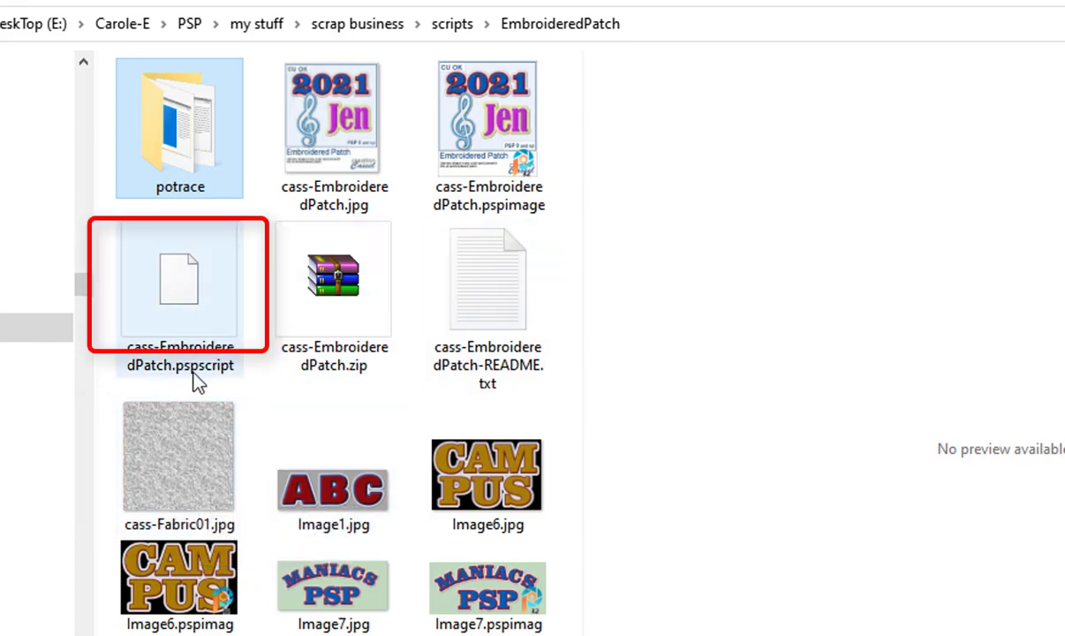
pyautogui.moveTo(215, 359)
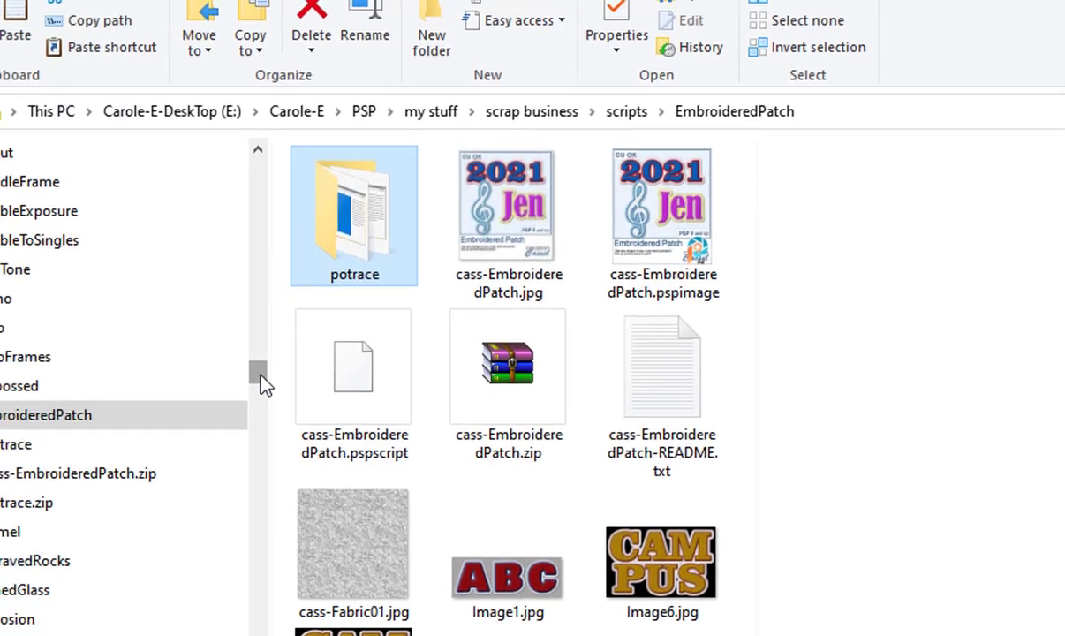
pyautogui.moveTo(265, 384); pyautogui.dragTo(269, 203)
pyautogui.moveTo(419, 205); pyautogui.dragTo(412, 189)
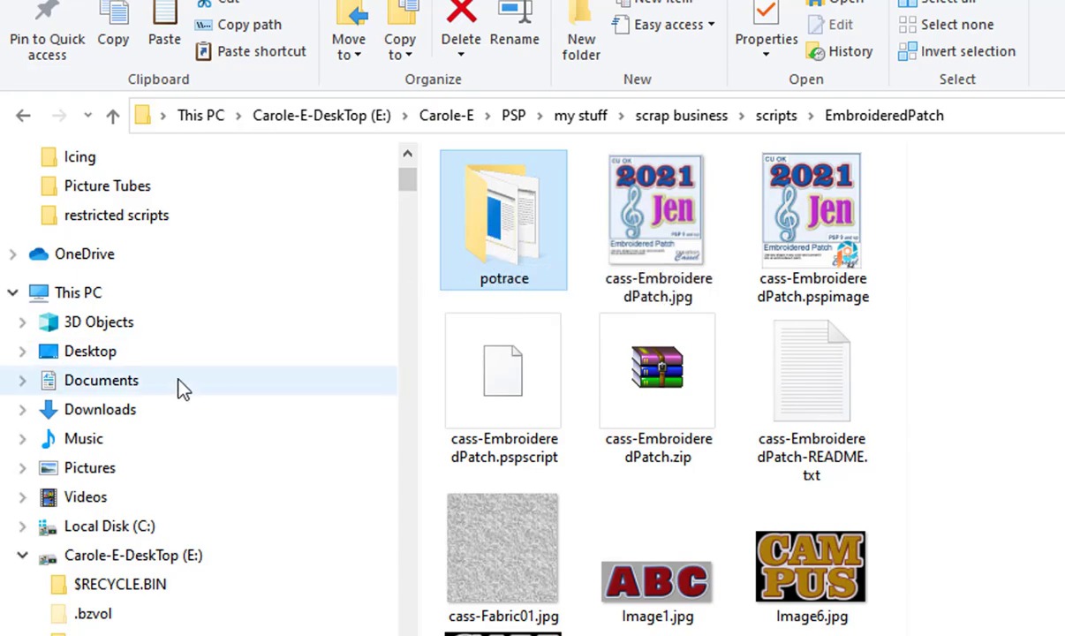
pyautogui.click(103, 355)
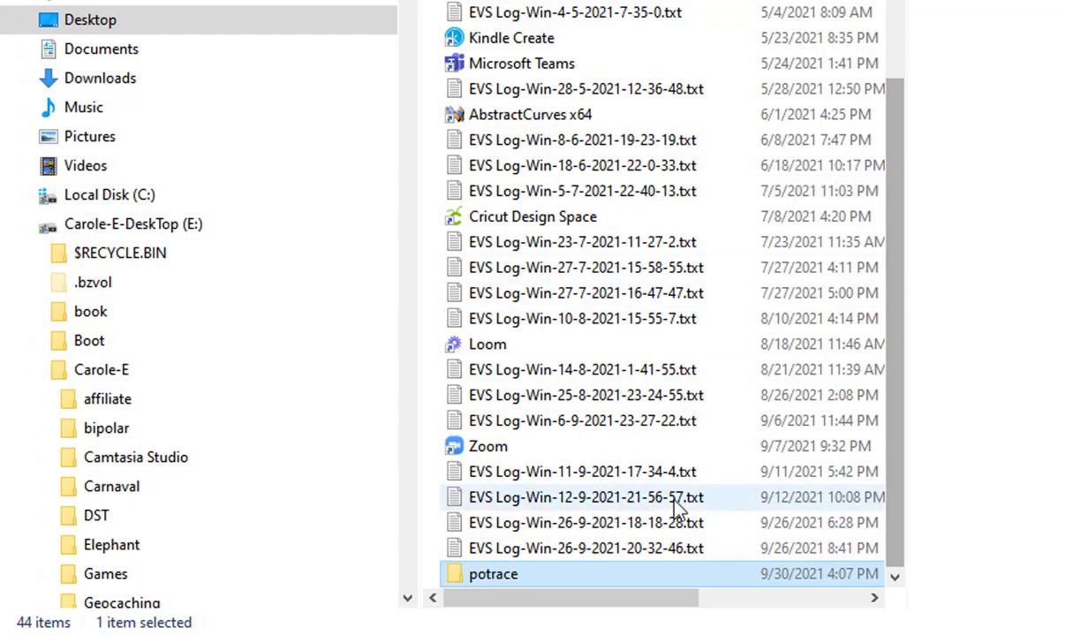
pyautogui.doubleClick(460, 576)
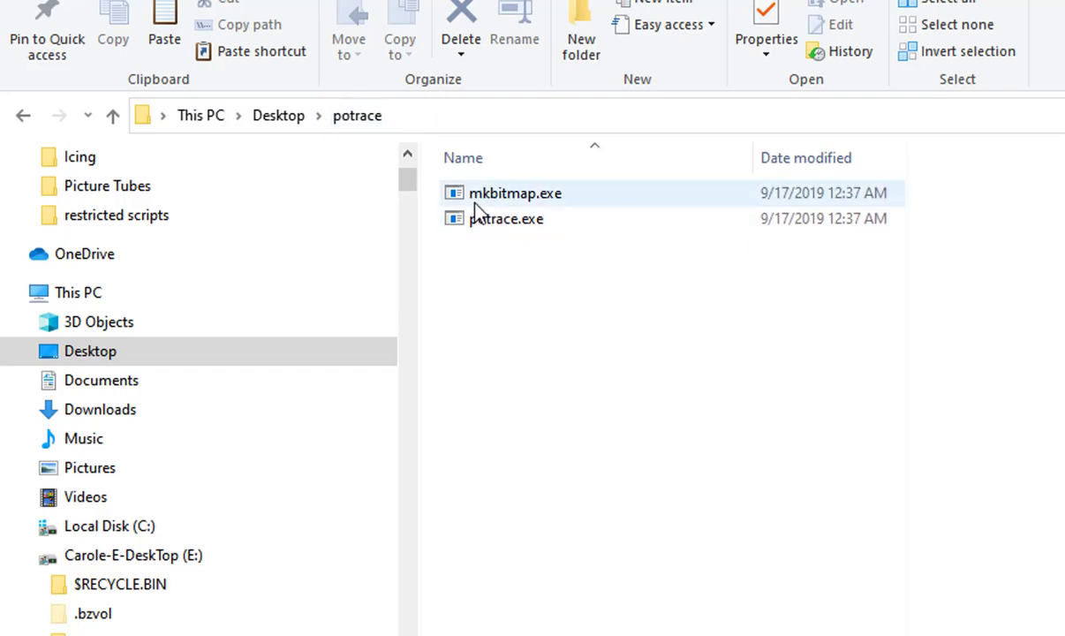
pyautogui.click(435, 117)
pyautogui.hotkey('ctrl', 'c')
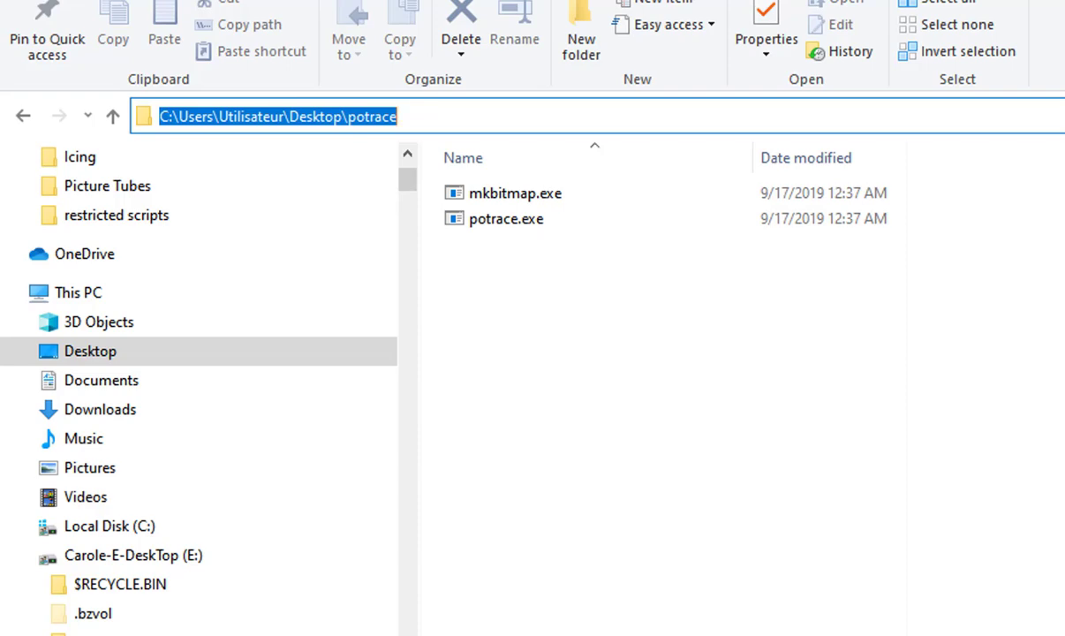
# Switch to cass-EmbroideredPatch.pspscript in Notepad and replace the placeholder path of the potraceDir variable with the copied folder path
pyautogui.hotkey('alt', 'Tab')
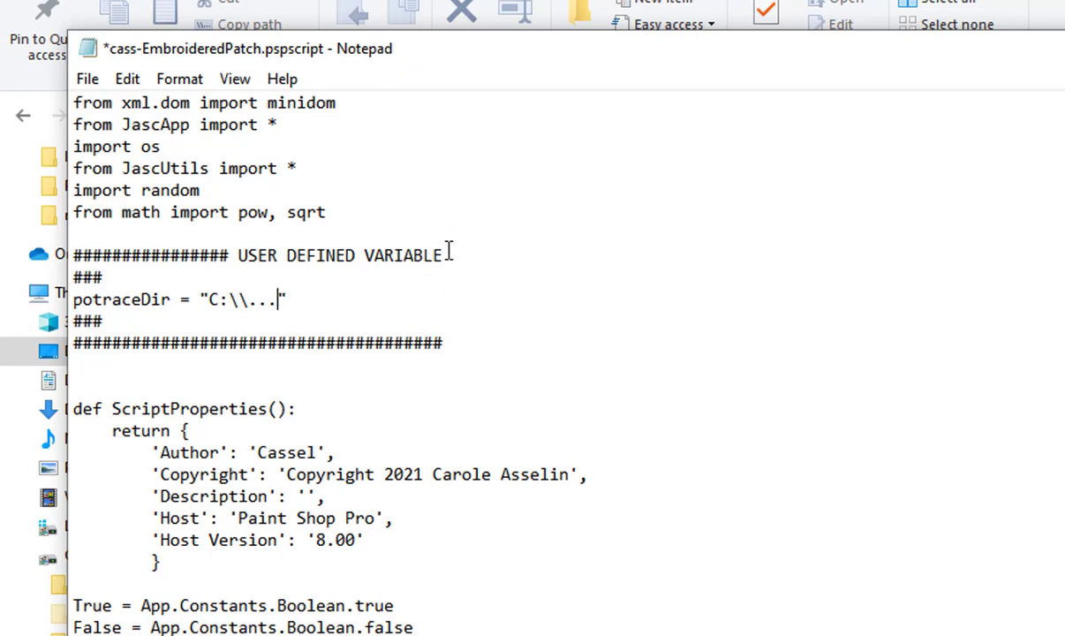
pyautogui.moveTo(236, 255); pyautogui.dragTo(449, 249)
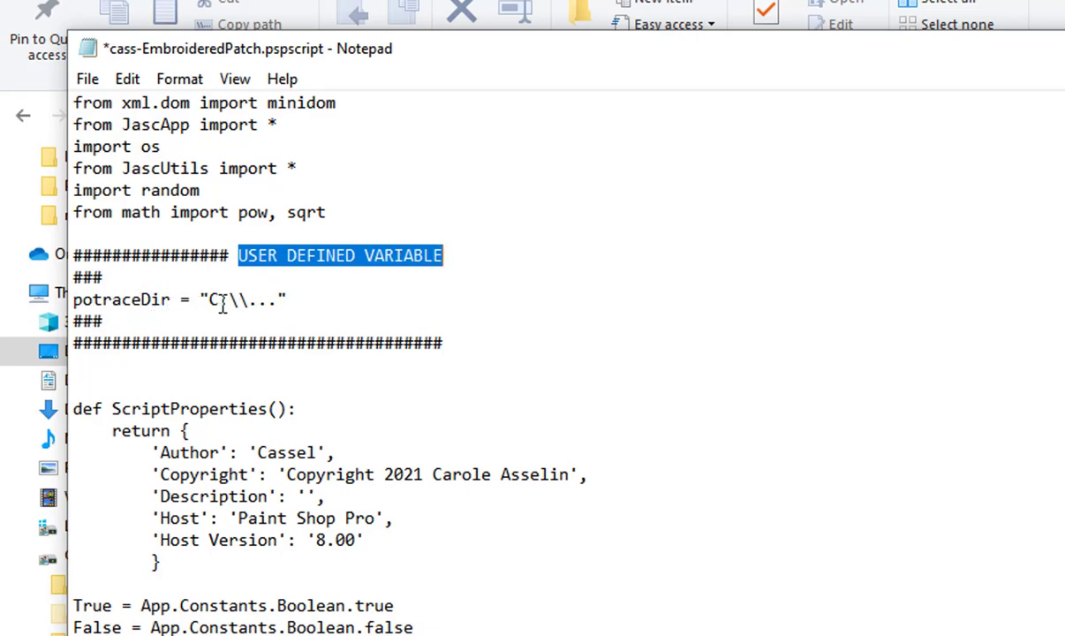
pyautogui.moveTo(209, 301); pyautogui.dragTo(280, 301)
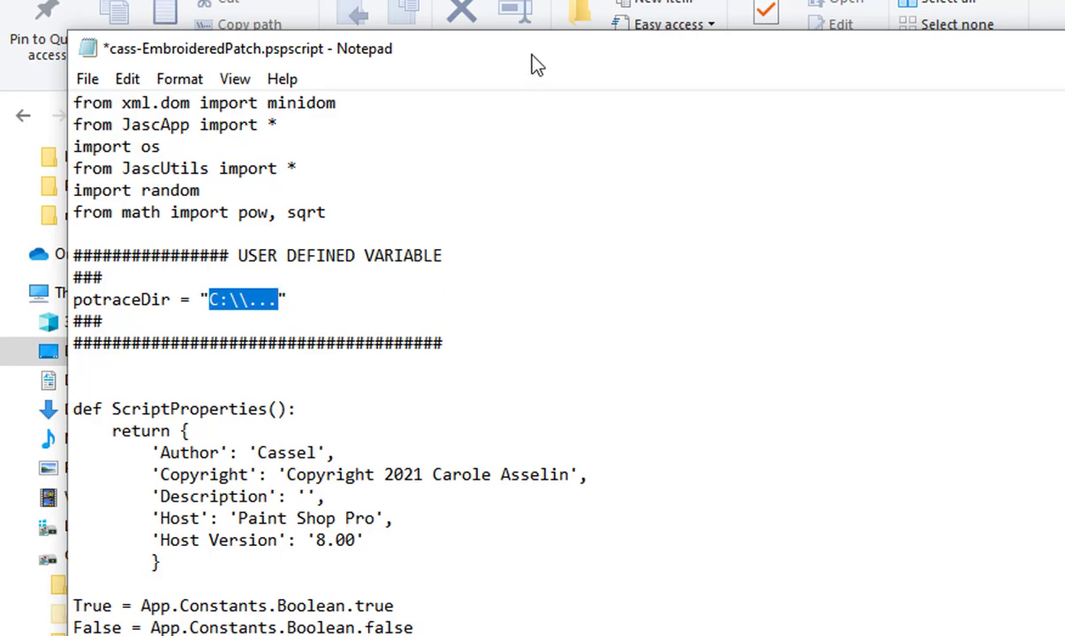
pyautogui.moveTo(533, 58); pyautogui.dragTo(537, 169)
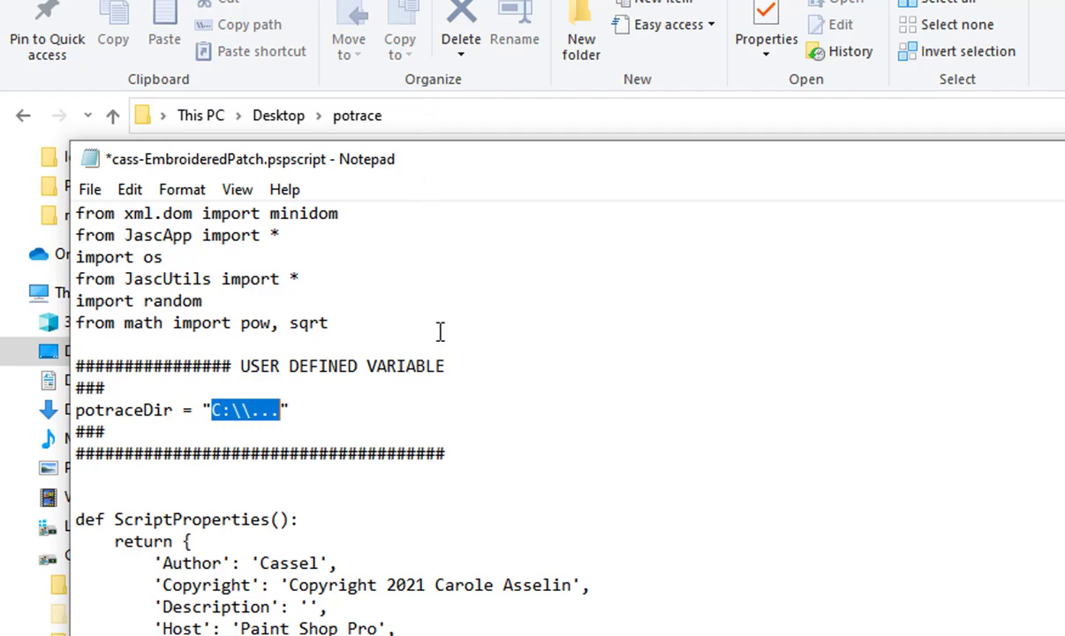
pyautogui.hotkey('ctrl', 'v')
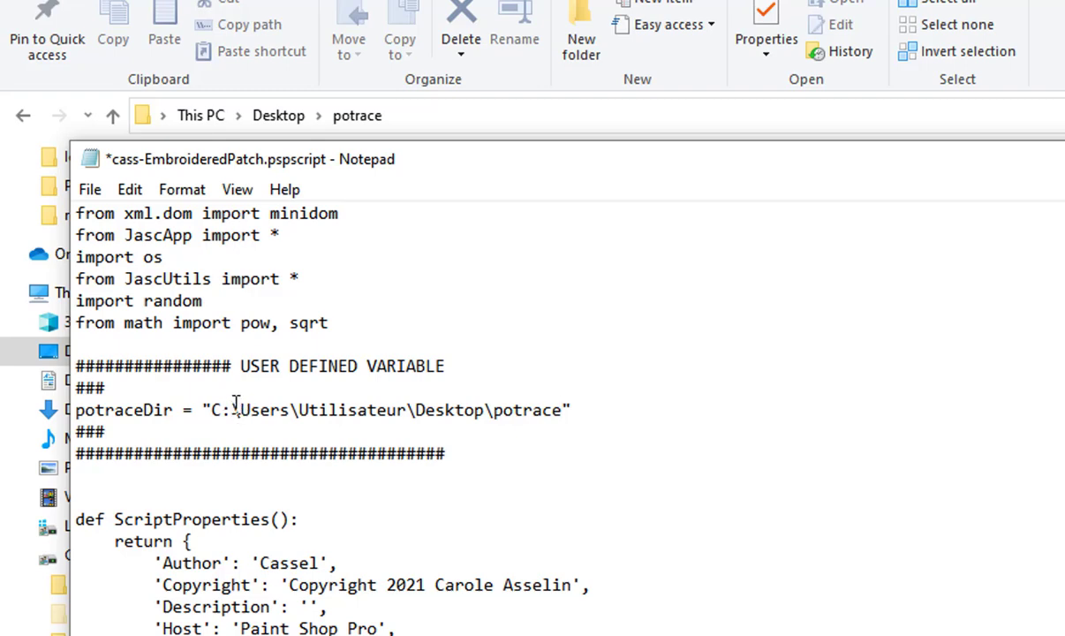
# Double each backslash in the potraceDir path, end it with another pair to give C:\\Users\\Utilisateur\\Desktop\\potrace\\, and save the script
pyautogui.write('\\')
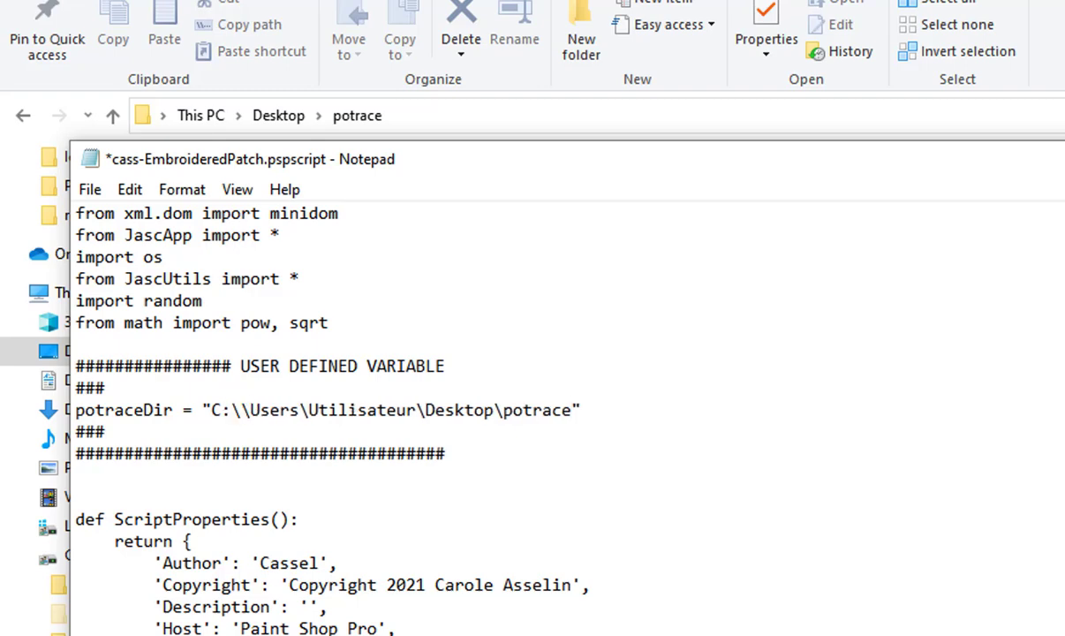
pyautogui.click(309, 410)
pyautogui.write('\\')
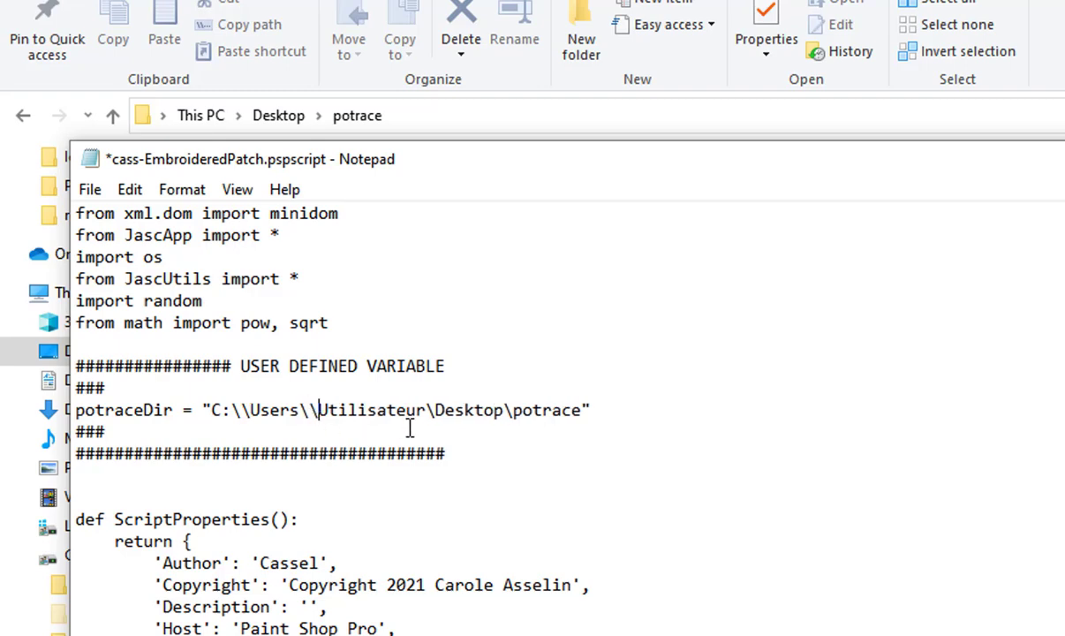
pyautogui.click(434, 410)
pyautogui.write('\\')
pyautogui.click(522, 410)
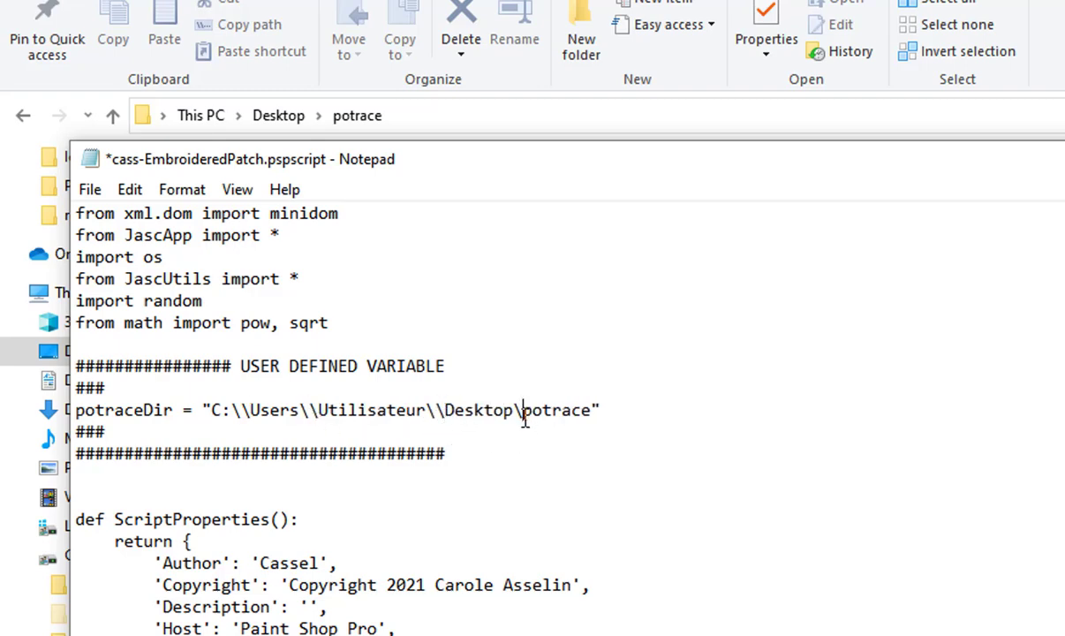
pyautogui.write('\\')
pyautogui.click(603, 409)
pyautogui.write('\\\\')
pyautogui.click(88, 189)
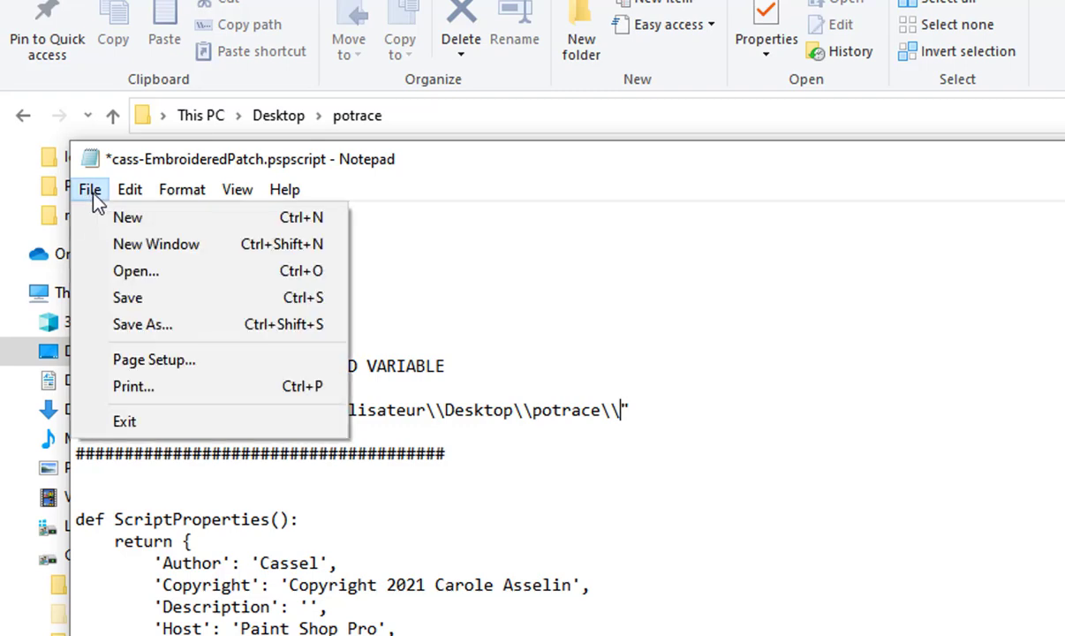
pyautogui.click(129, 301)
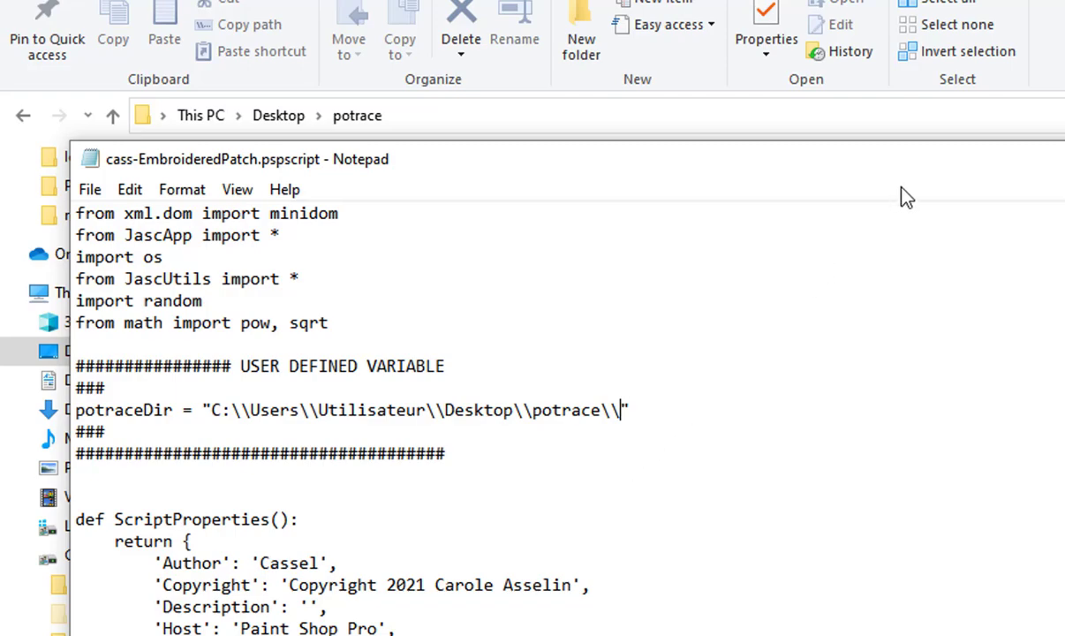
# Return to PaintShop Pro and briefly hide the black Raster 2 layer to check the transparency around the treble clef on Raster 1
pyautogui.moveTo(911, 177); pyautogui.dragTo(927, 62)
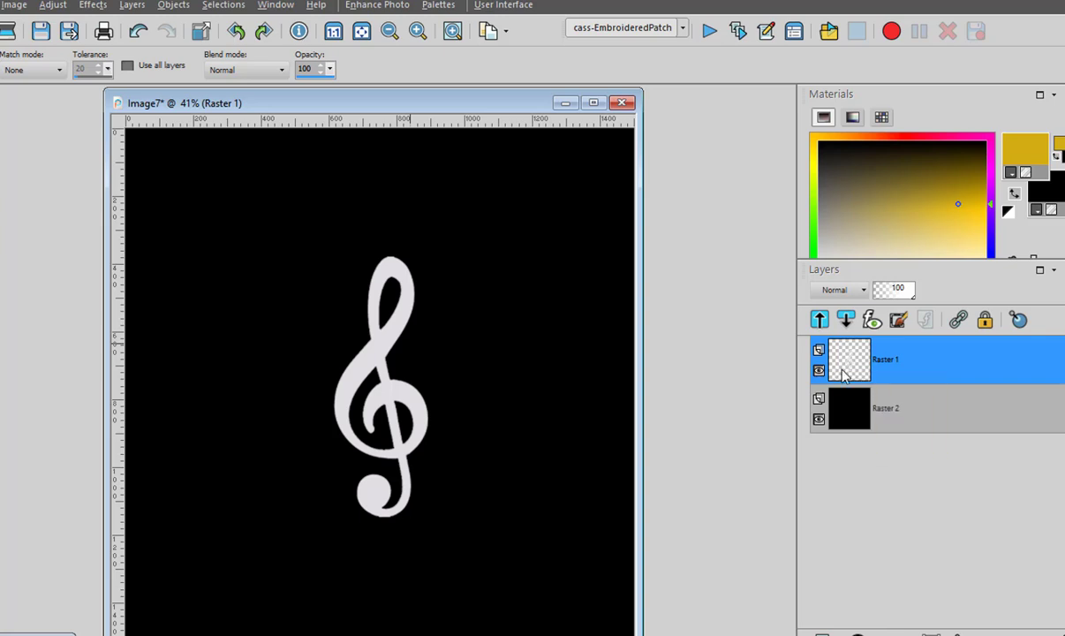
pyautogui.moveTo(854, 366)
pyautogui.moveTo(841, 426)
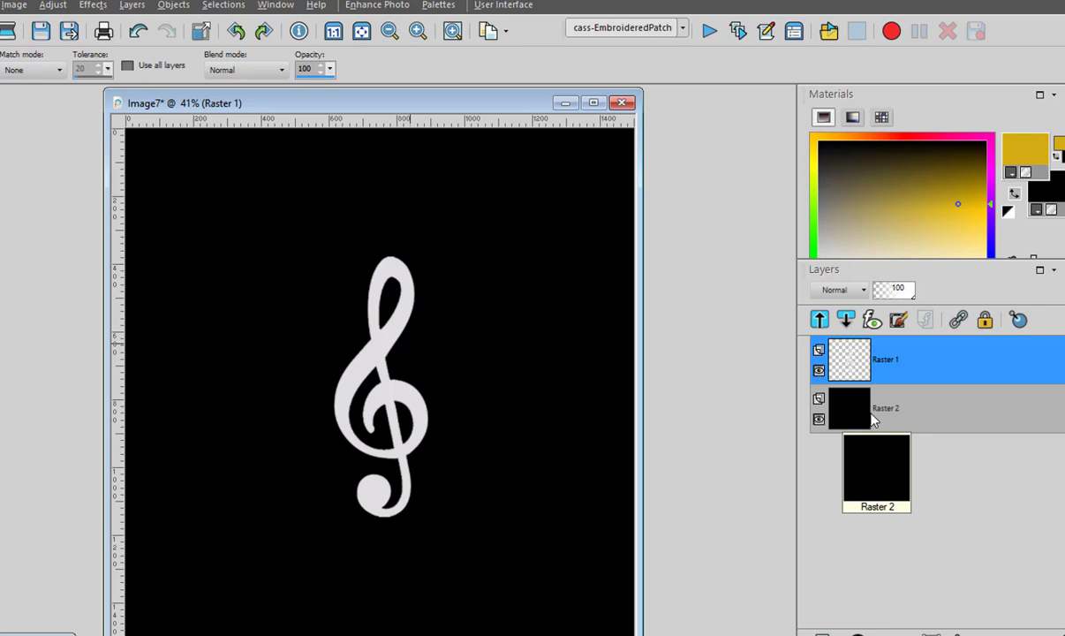
pyautogui.click(819, 420)
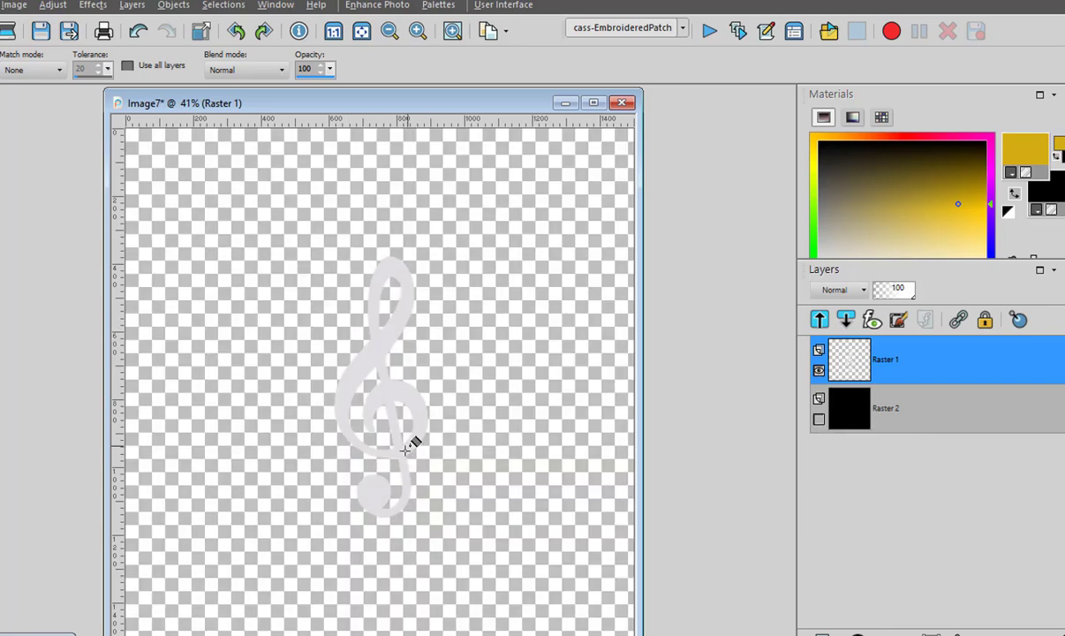
pyautogui.click(818, 421)
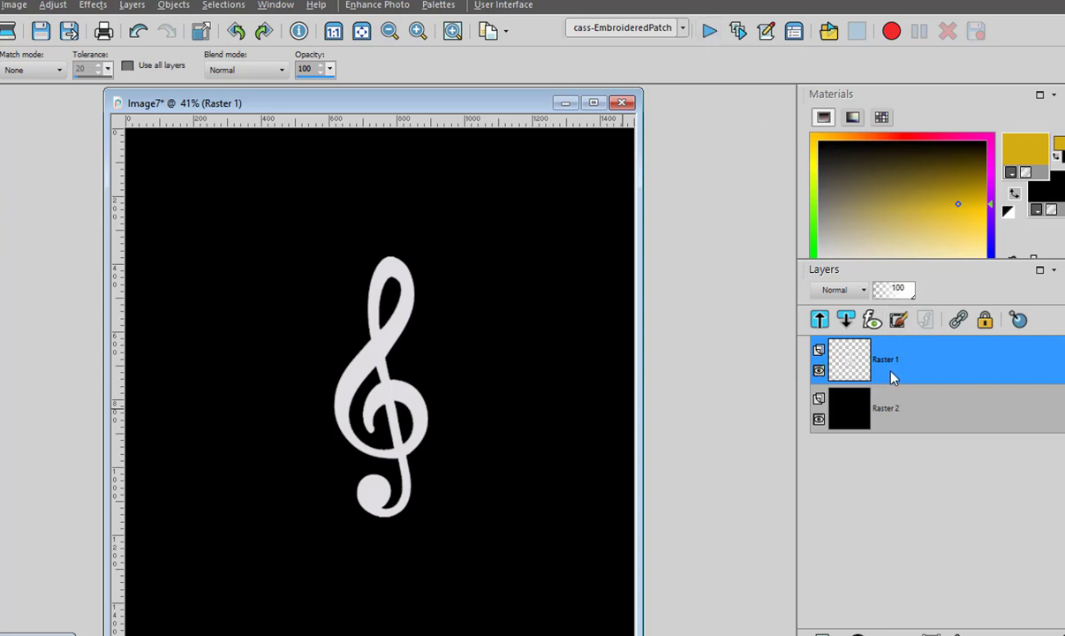
# Run the cass-EmbroideredPatch script on the treble clef layer with a piping thickness of 10 pixels
pyautogui.click(711, 31)
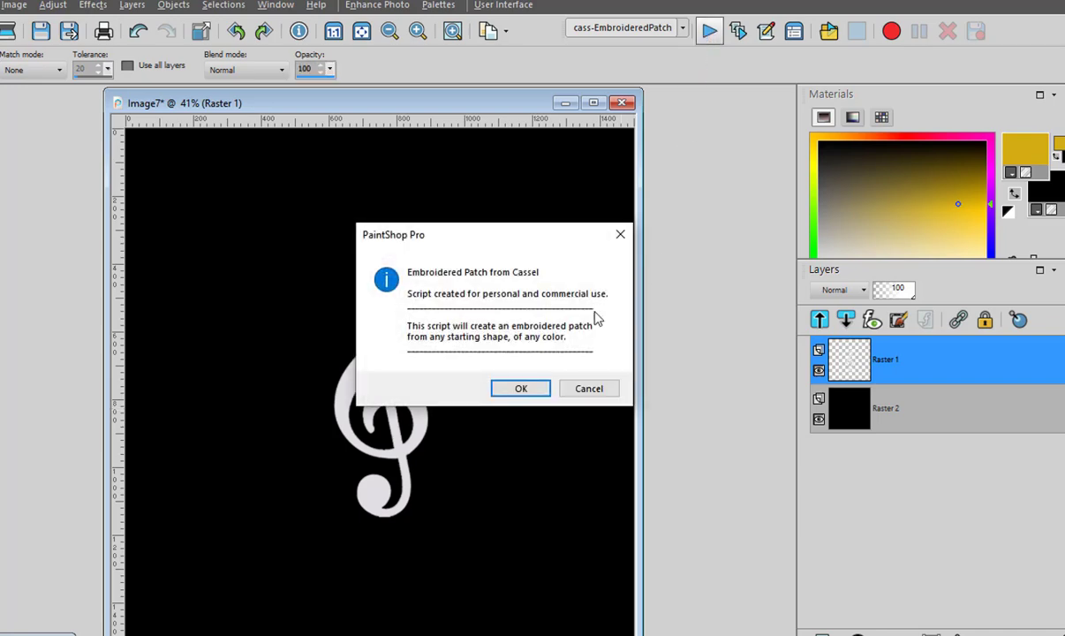
pyautogui.click(518, 391)
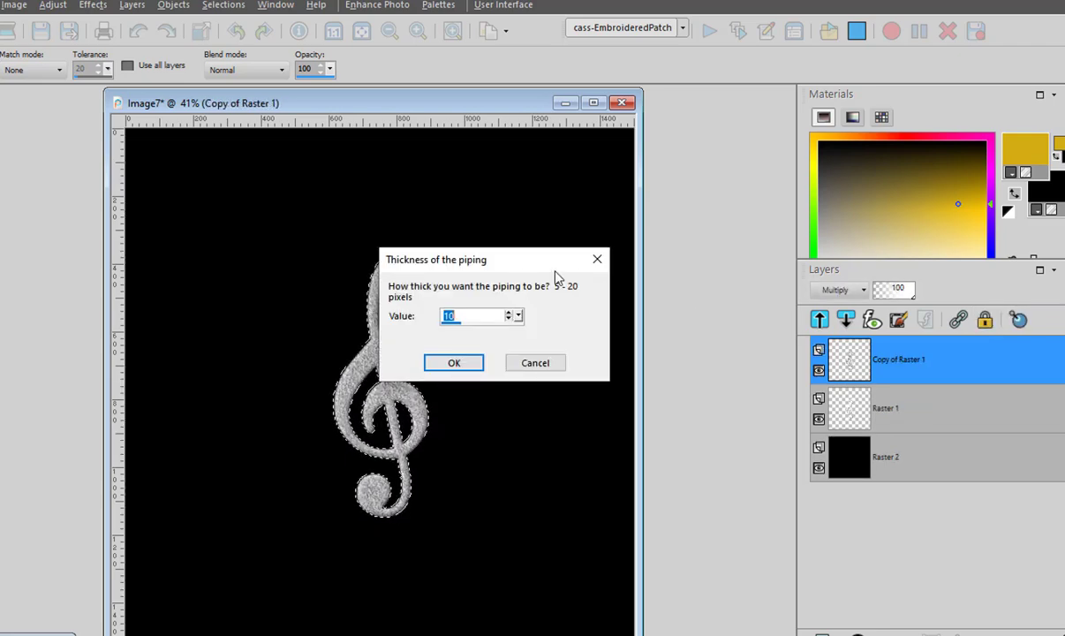
pyautogui.moveTo(551, 266); pyautogui.dragTo(700, 248)
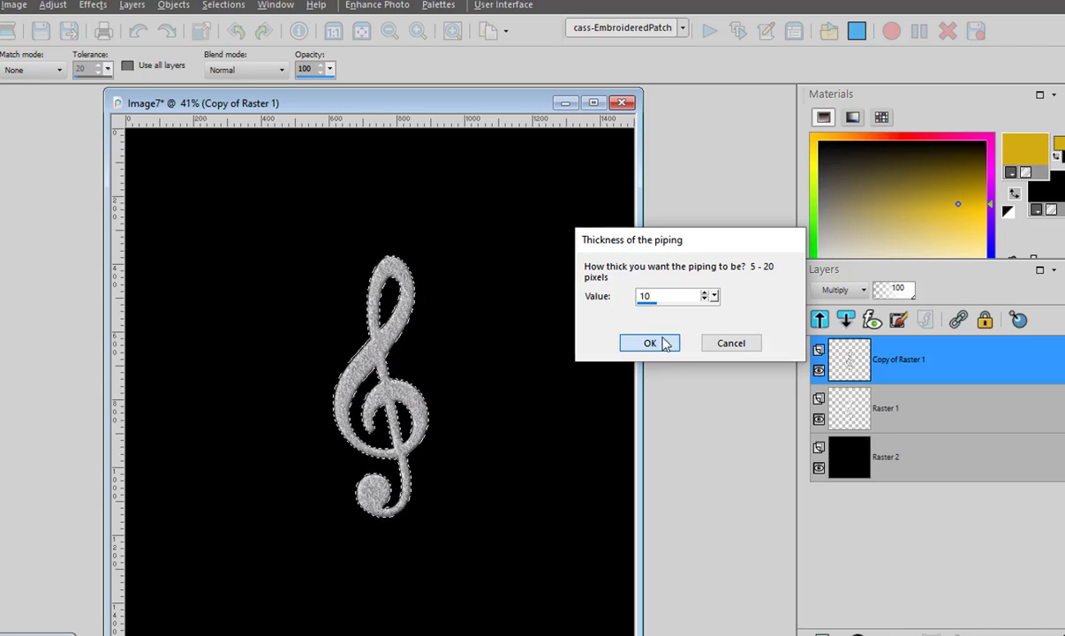
pyautogui.click(653, 347)
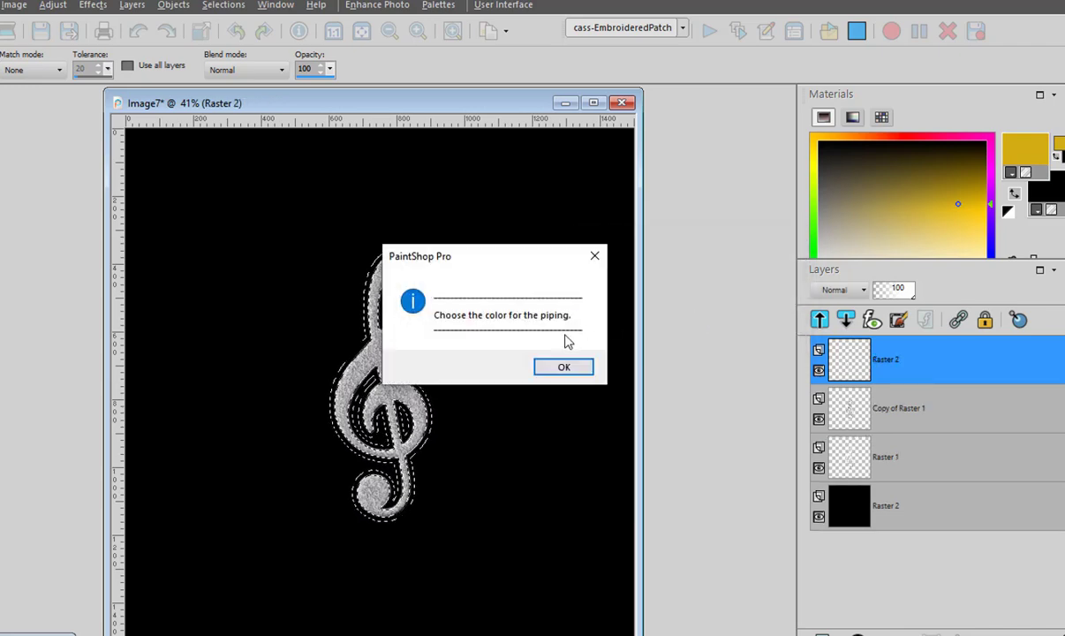
# Choose the medium blue #116ab9 as the colour of the piping
pyautogui.click(565, 368)
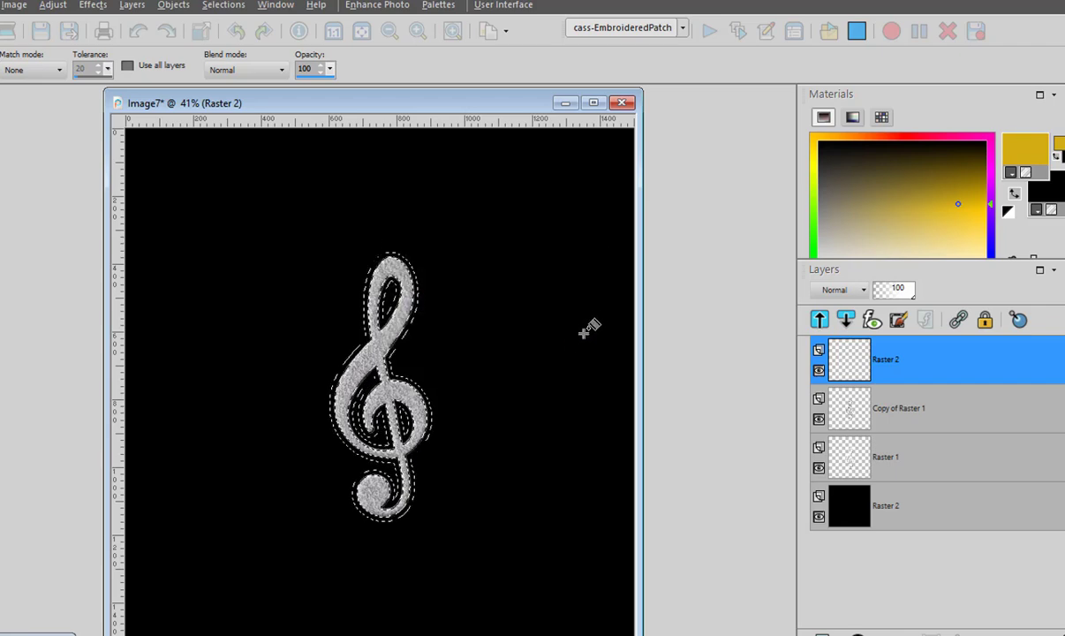
pyautogui.click(506, 269)
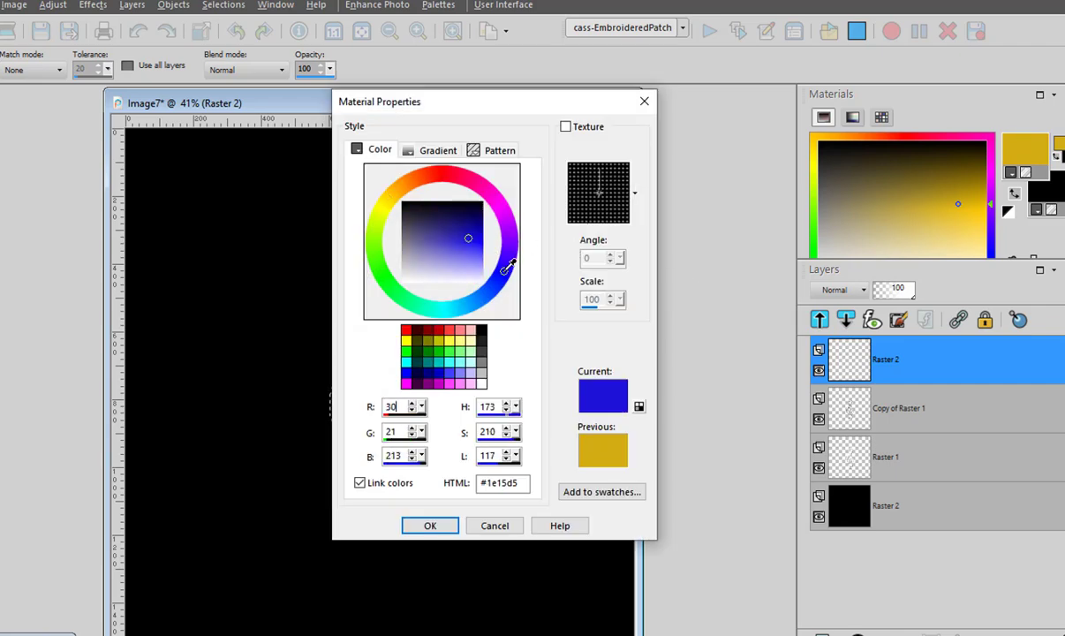
pyautogui.click(483, 297)
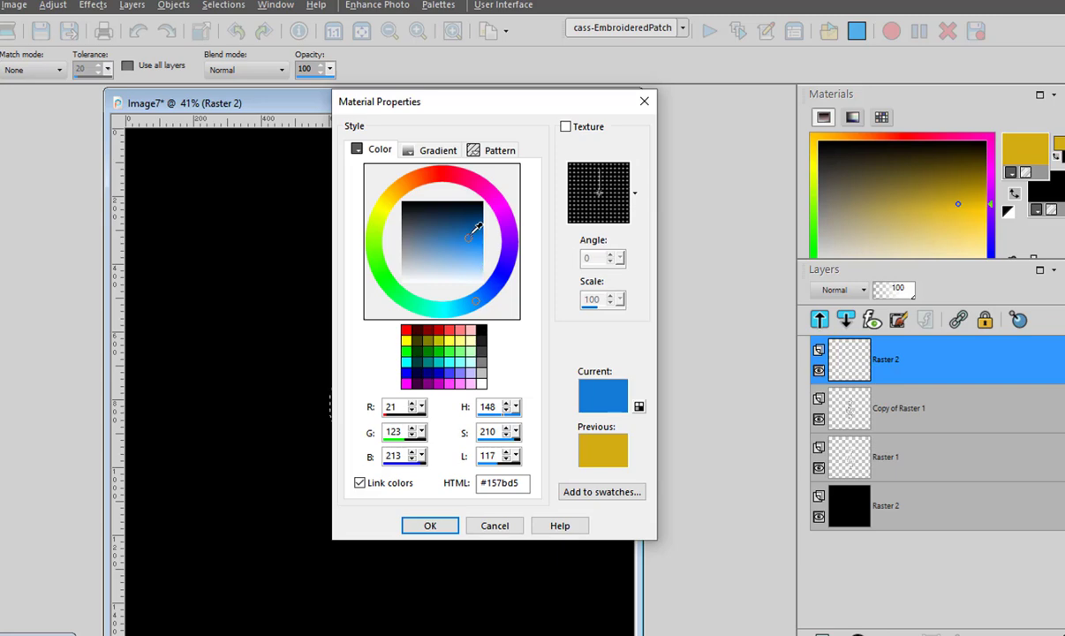
pyautogui.click(475, 227)
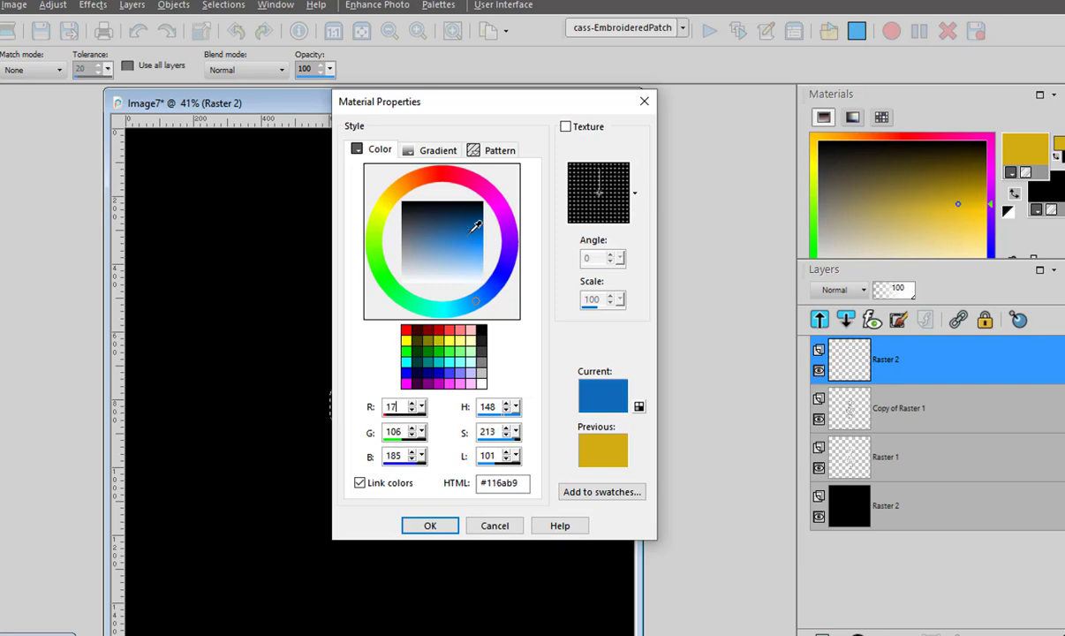
pyautogui.click(430, 525)
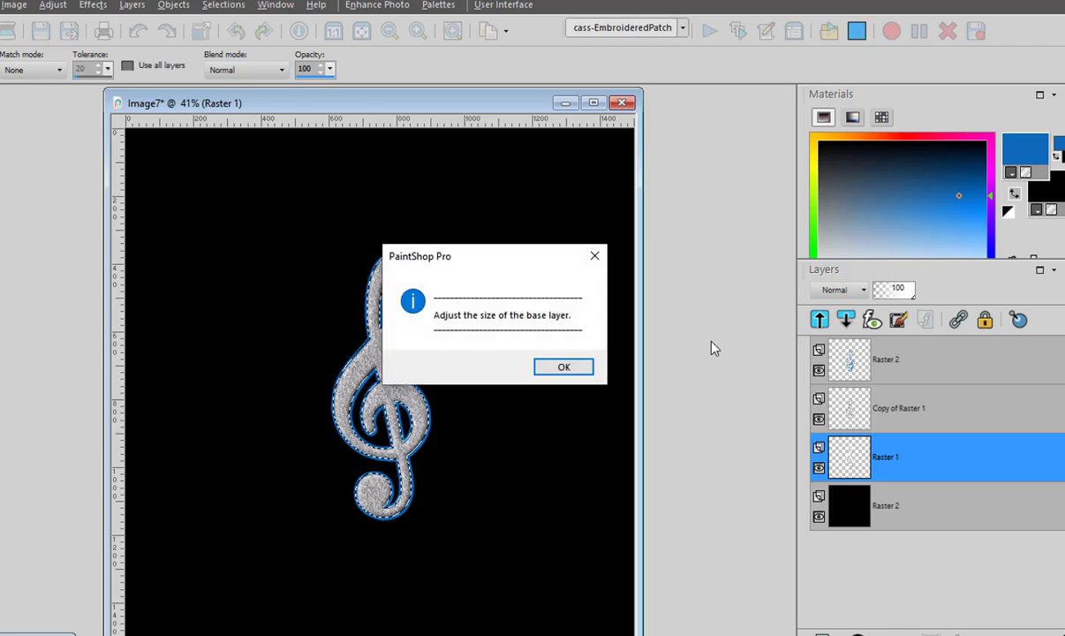
# Expand the selection by 30 pixels to size the patch's base layer
pyautogui.click(564, 368)
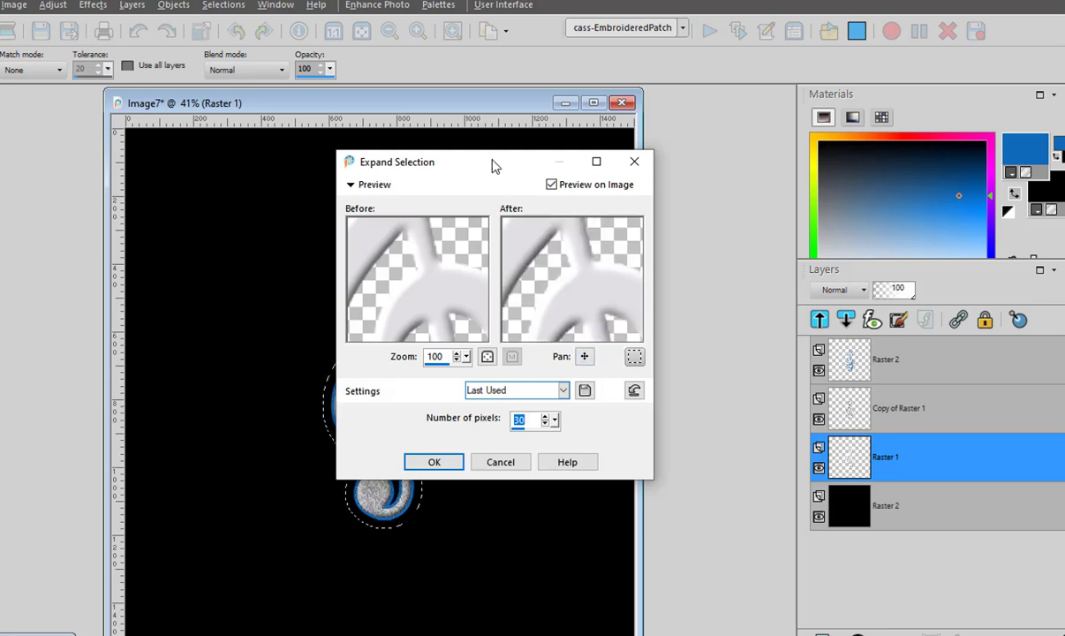
pyautogui.moveTo(494, 164); pyautogui.dragTo(684, 173)
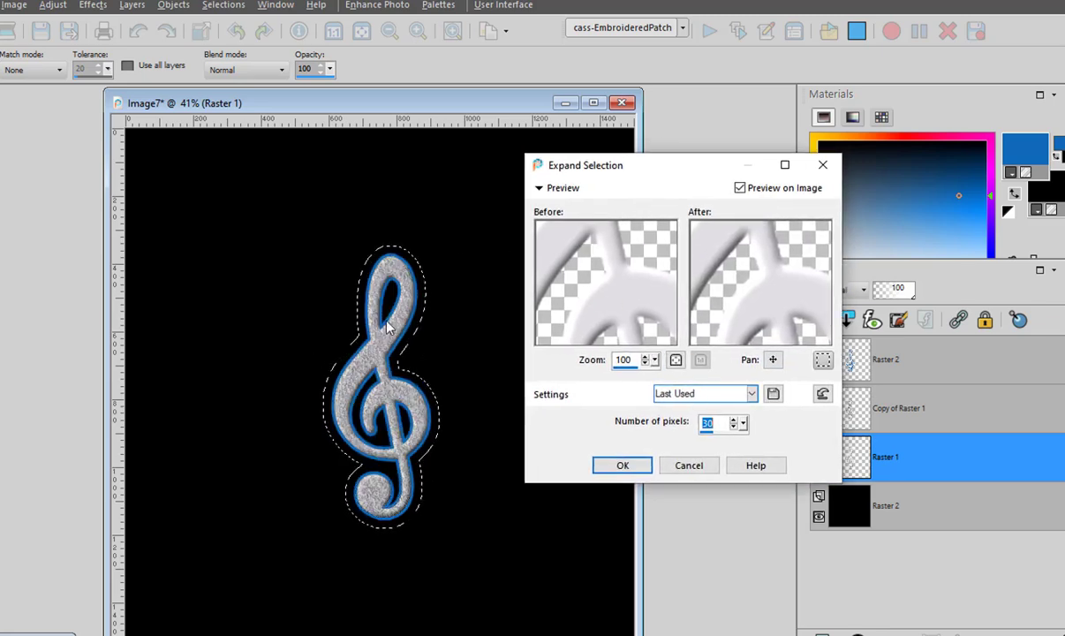
pyautogui.click(623, 466)
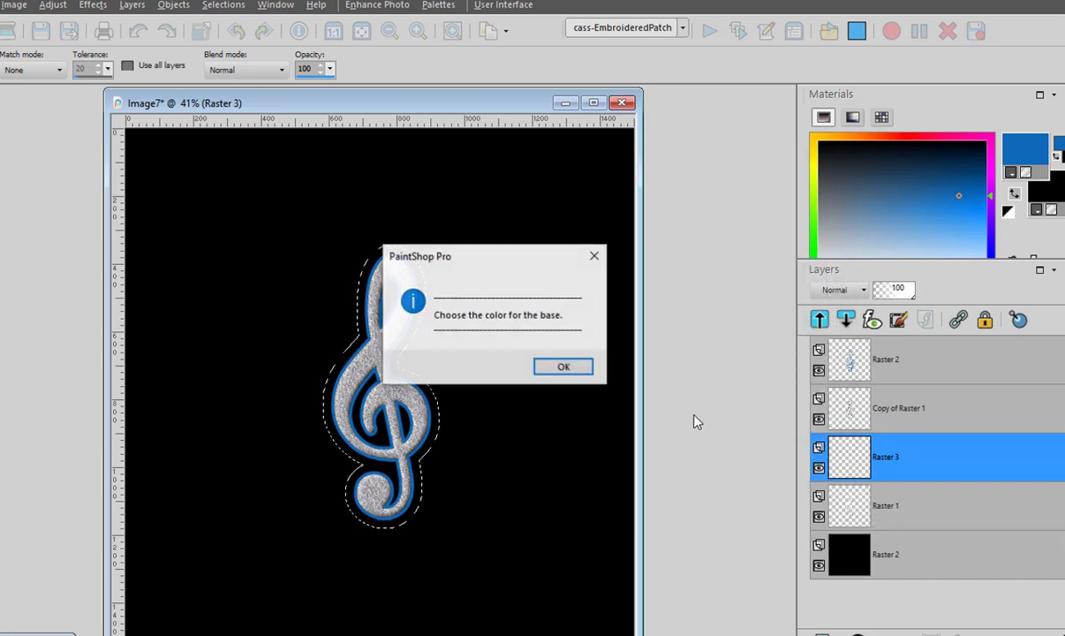
# Choose a light blue of about RGB 181, 217, 245 as the colour of the patch's base
pyautogui.click(564, 365)
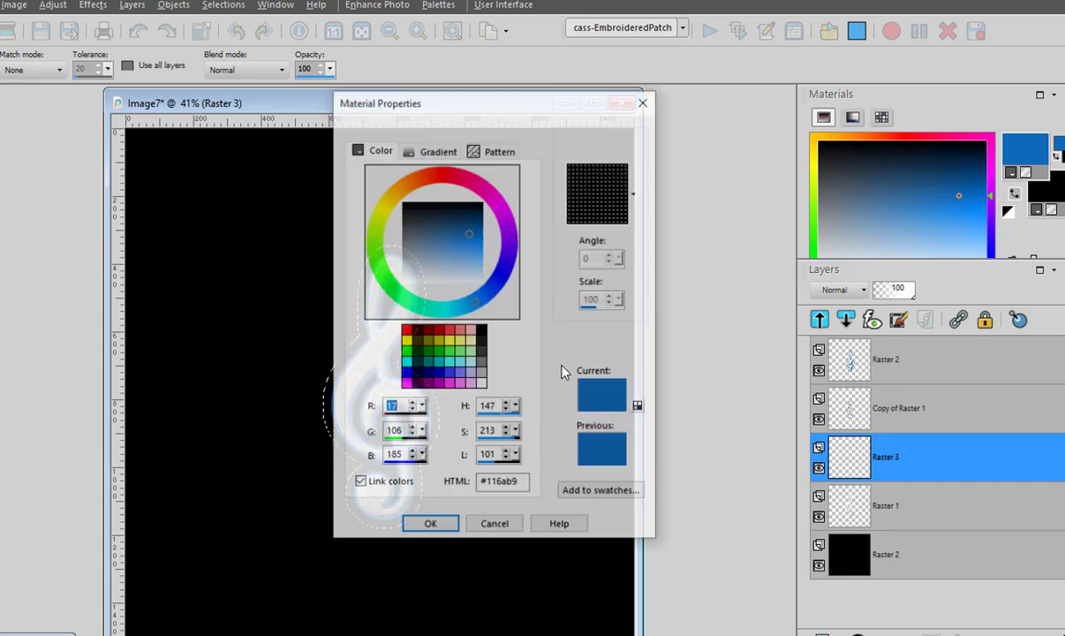
pyautogui.moveTo(470, 255); pyautogui.dragTo(463, 267)
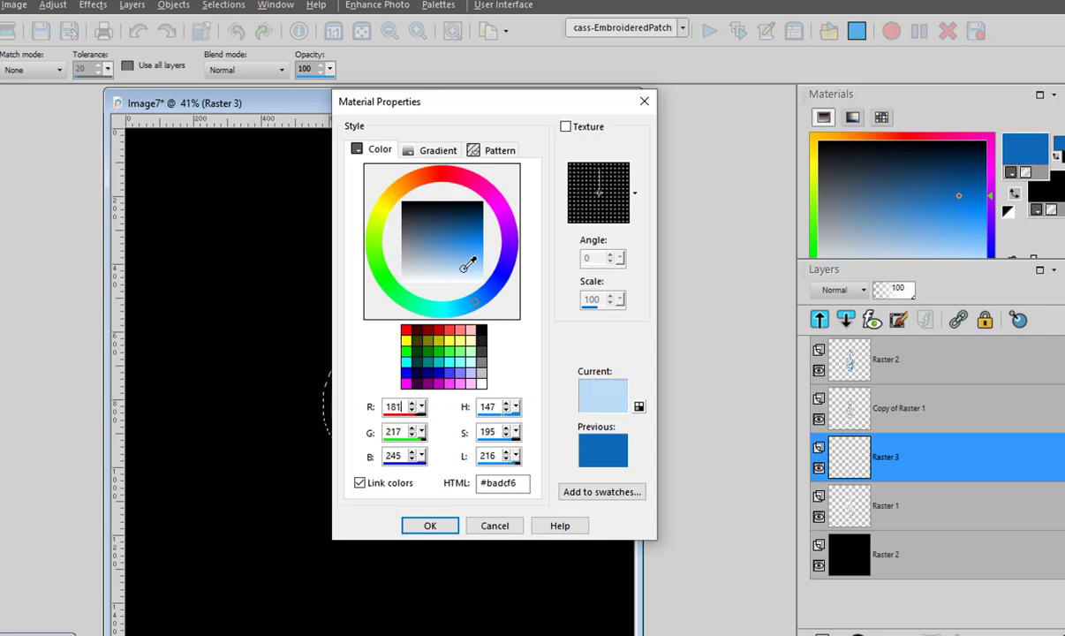
pyautogui.click(428, 525)
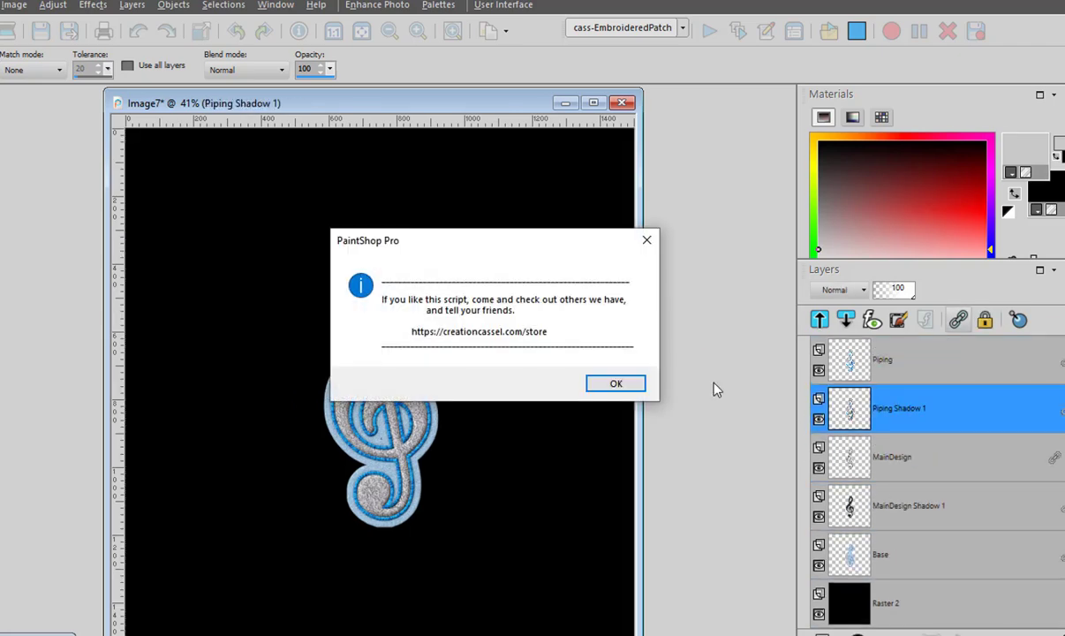
# Close the finished script's message and hide the black Raster 2 background layer
pyautogui.click(620, 382)
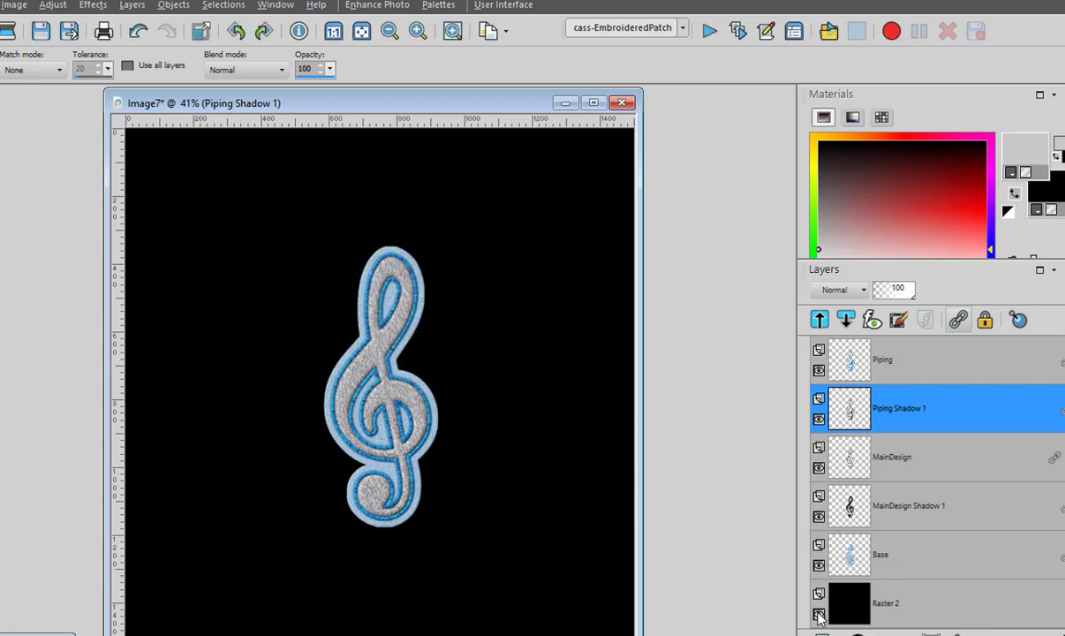
pyautogui.click(819, 615)
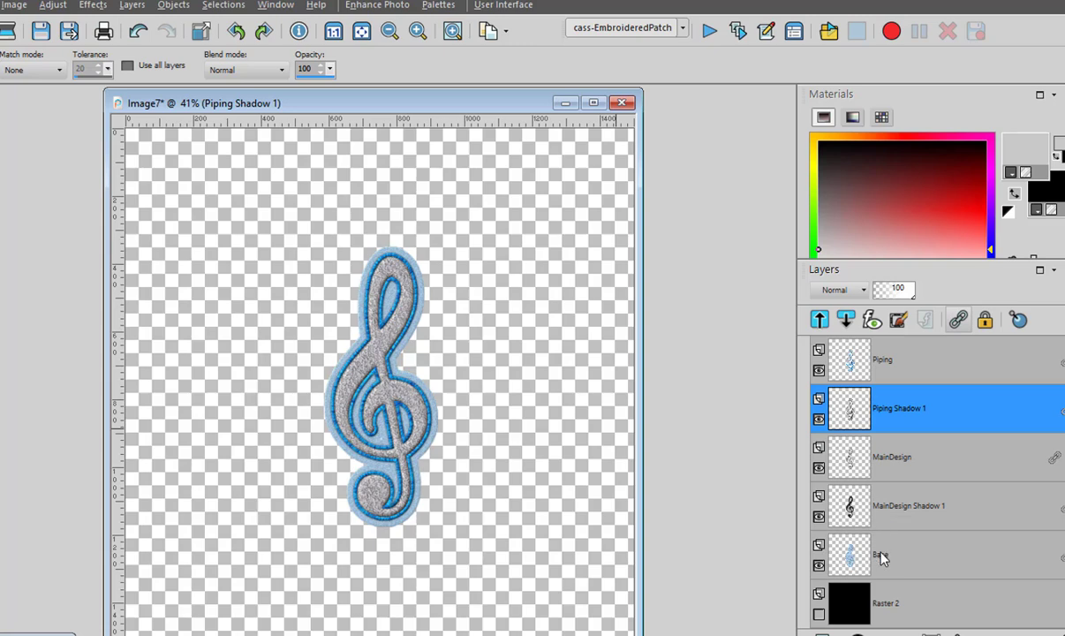
# Raise the brightness of the MainDesign layer to 53 with contrast at 0 in Linear Mode
pyautogui.moveTo(861, 378)
pyautogui.click(853, 468)
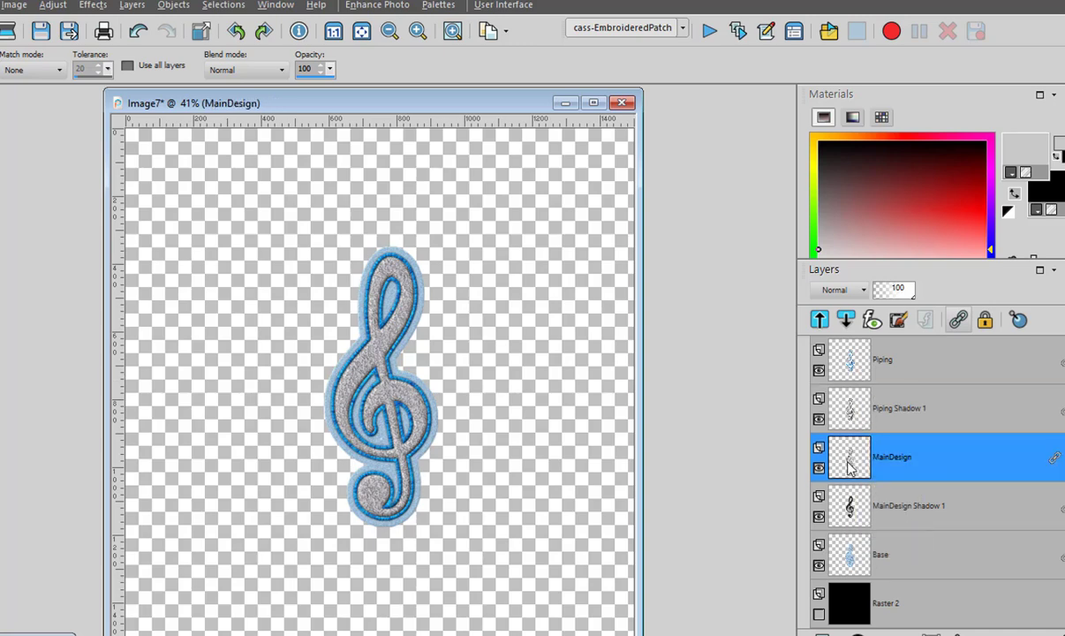
pyautogui.click(53, 5)
pyautogui.moveTo(249, 180)
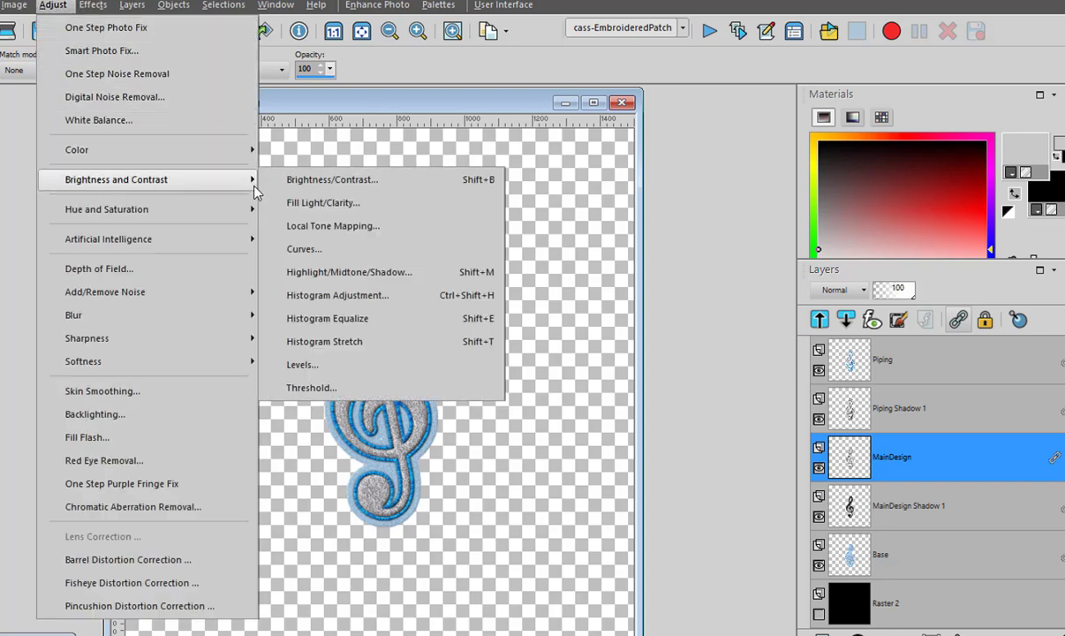
pyautogui.click(298, 183)
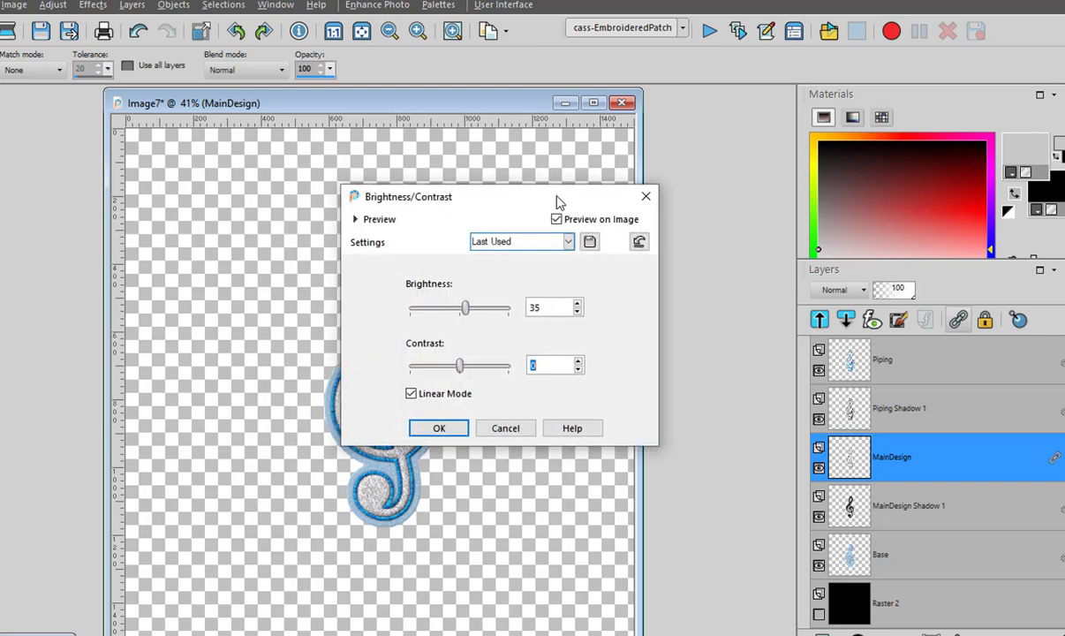
pyautogui.moveTo(557, 202); pyautogui.dragTo(766, 210)
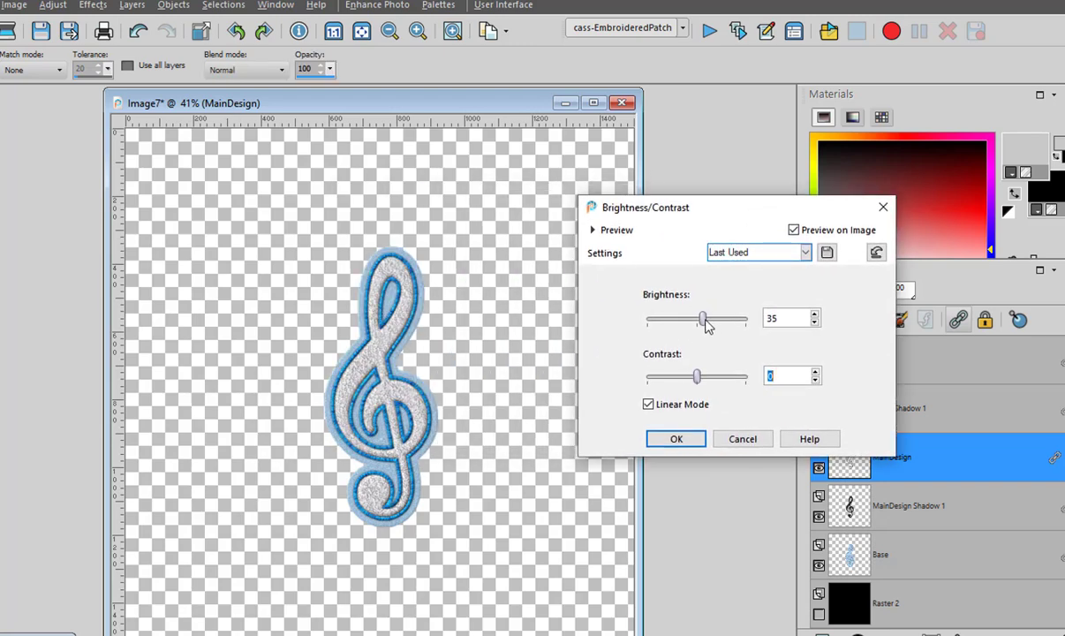
pyautogui.moveTo(704, 324); pyautogui.dragTo(708, 325)
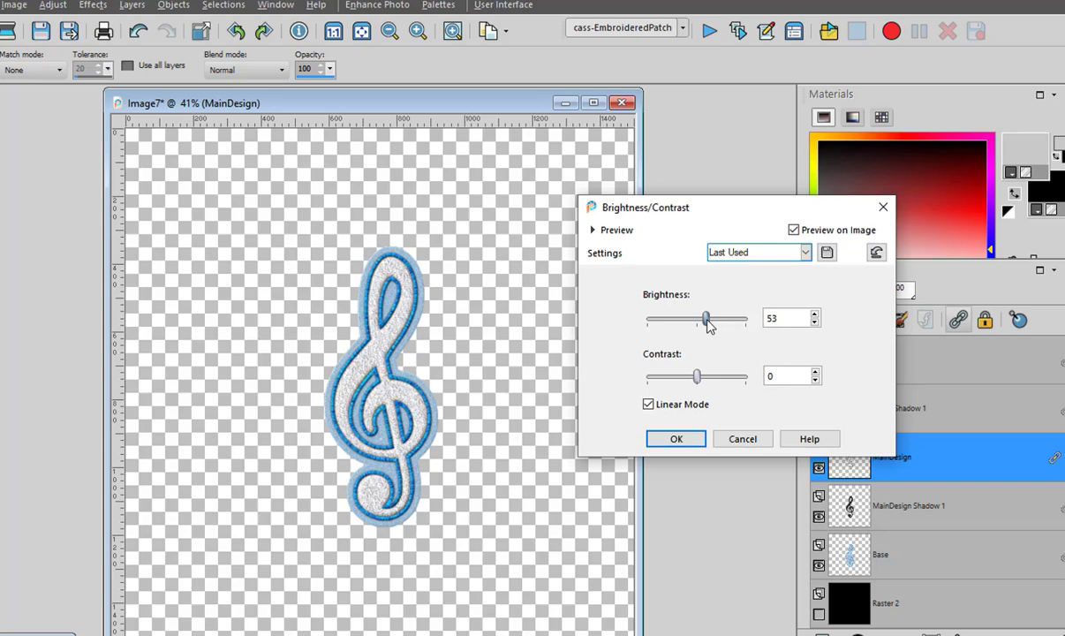
pyautogui.click(675, 439)
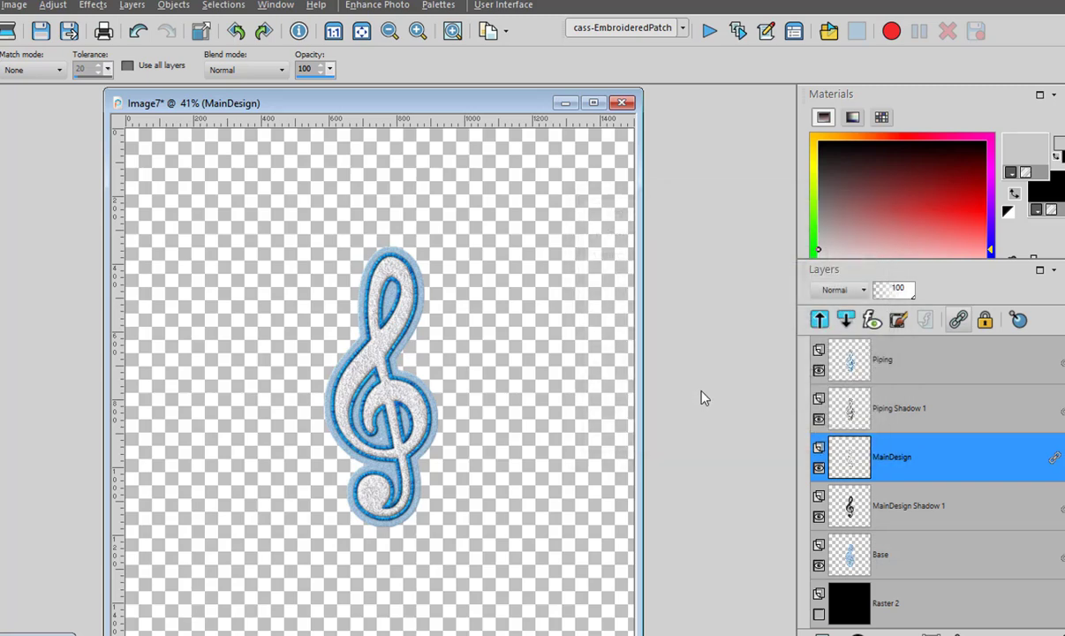
# Minimise the treble clef image and run cass-EmbroideredPatch on the "I LOVE MY PSP" text with a piping thickness of 15 pixels
pyautogui.click(565, 104)
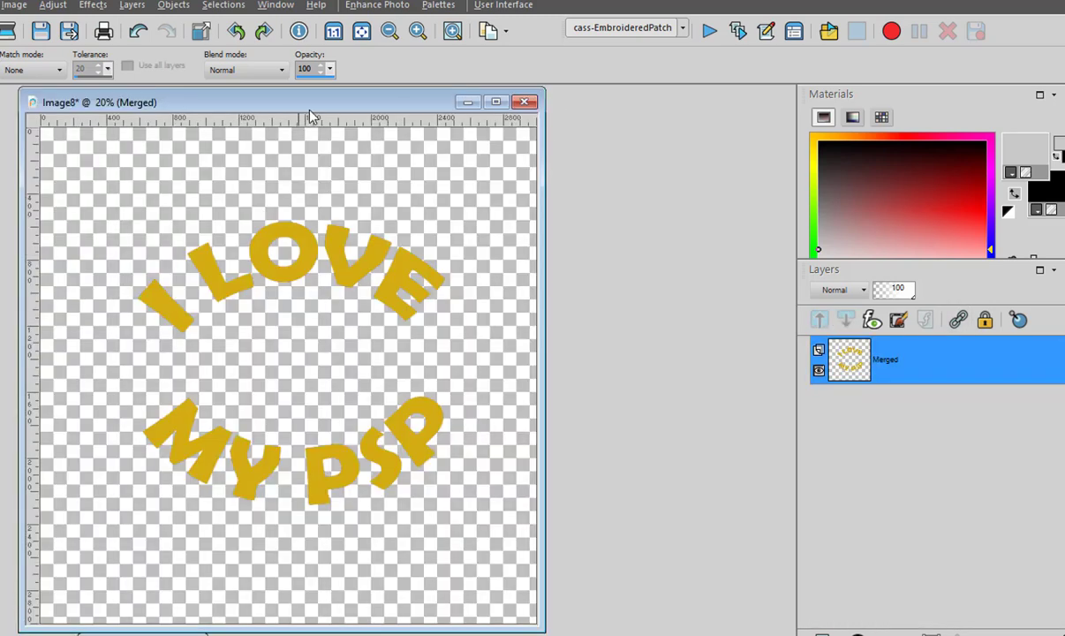
pyautogui.moveTo(326, 108); pyautogui.dragTo(458, 117)
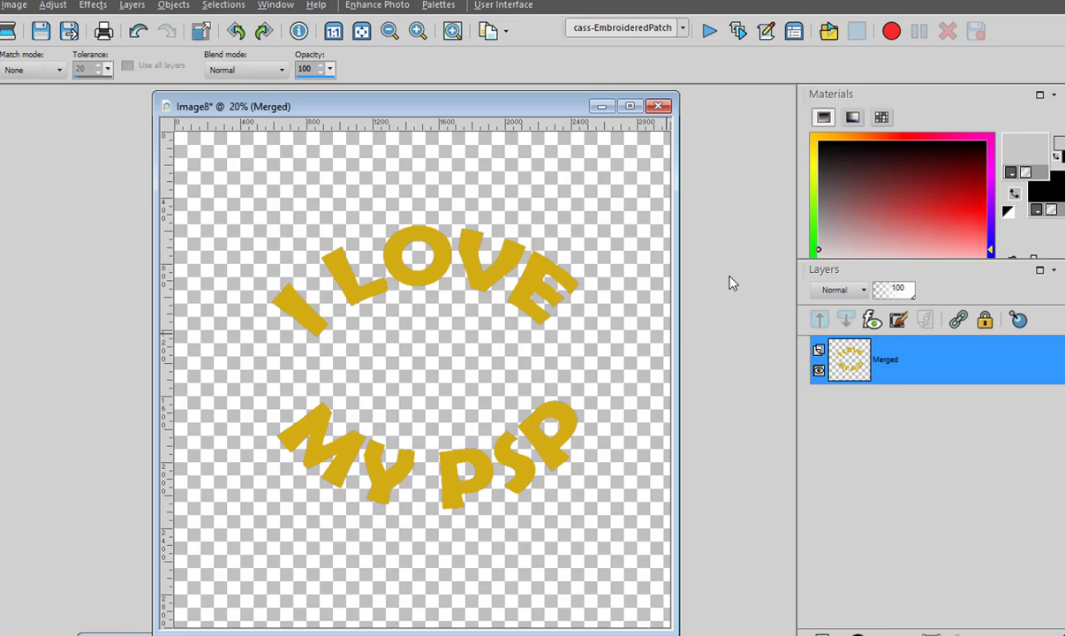
pyautogui.click(710, 31)
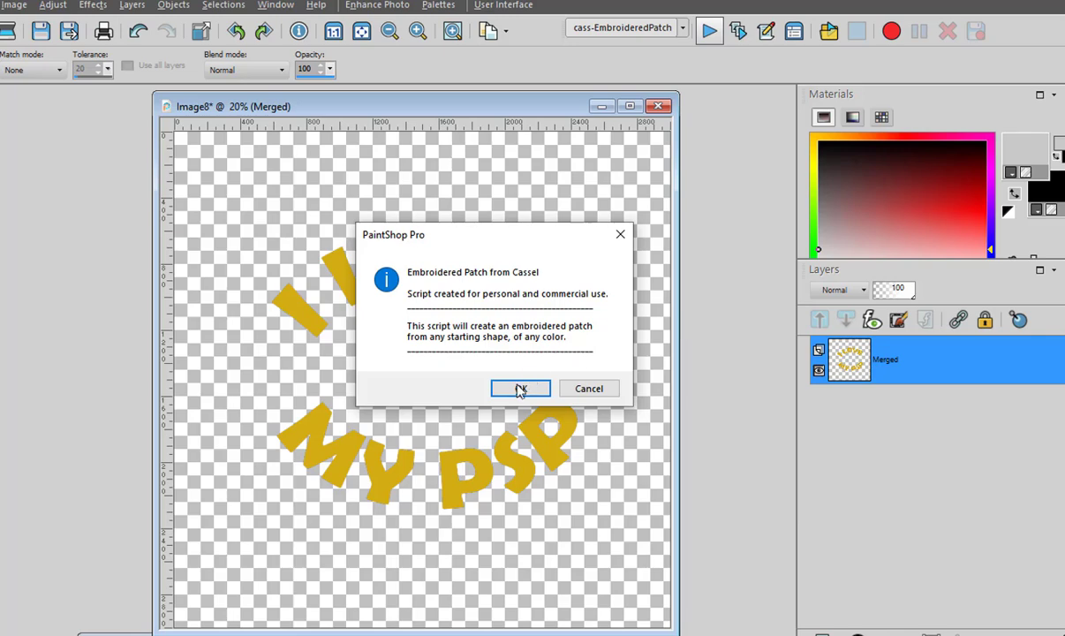
pyautogui.click(521, 389)
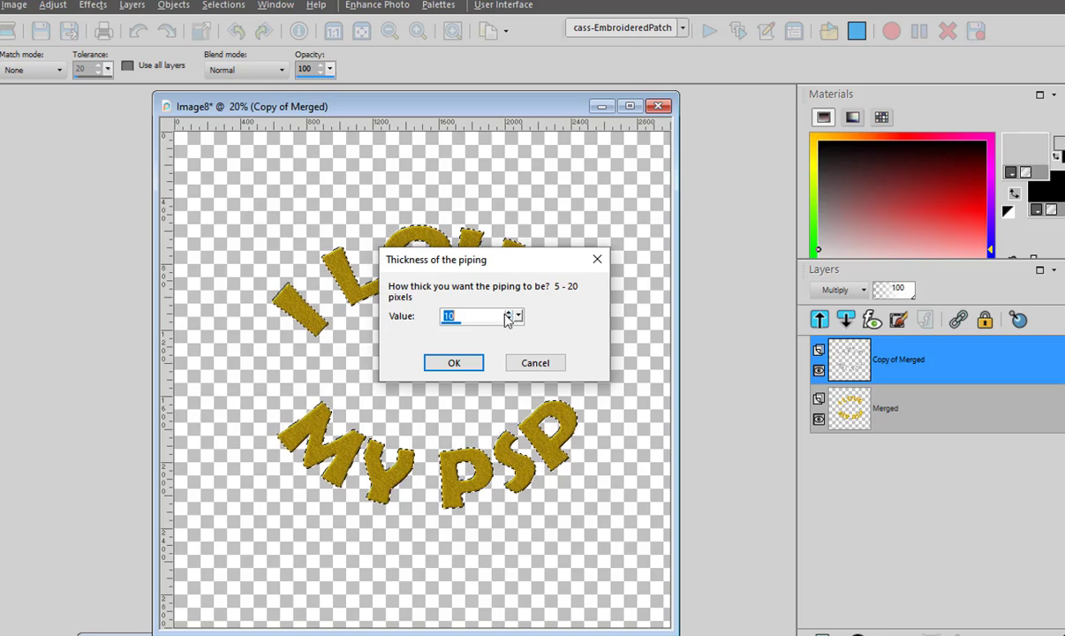
pyautogui.moveTo(449, 316); pyautogui.dragTo(461, 326)
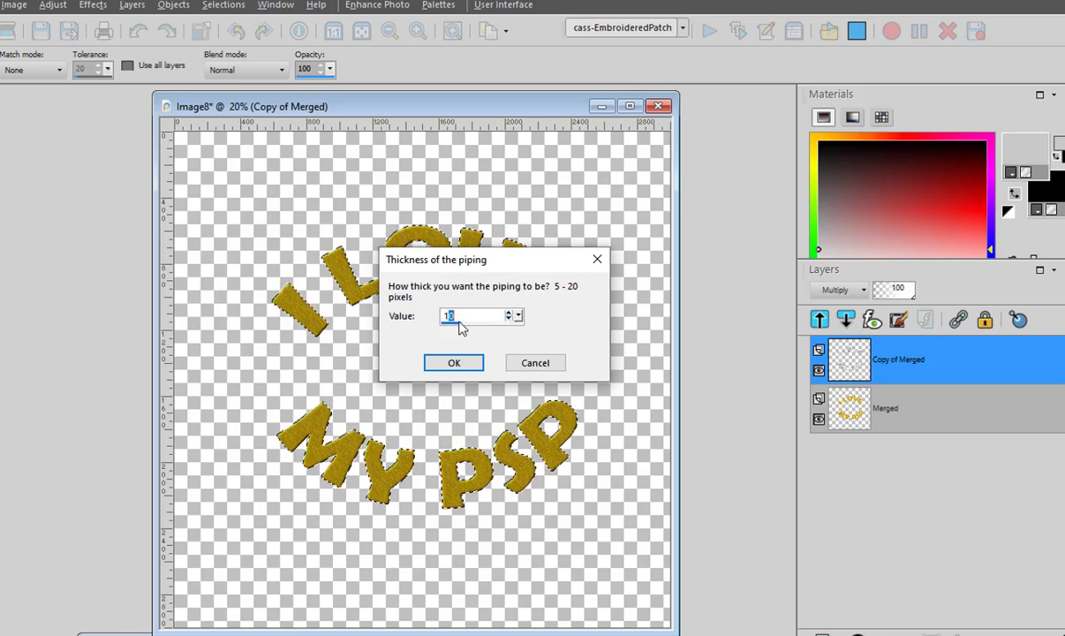
pyautogui.write('5')
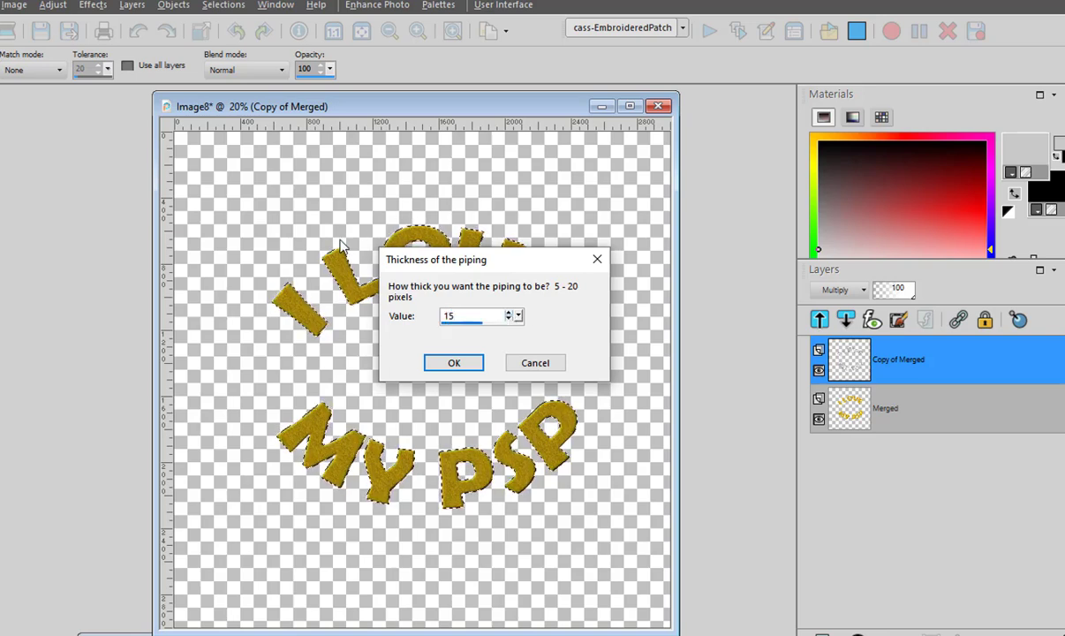
pyautogui.click(458, 364)
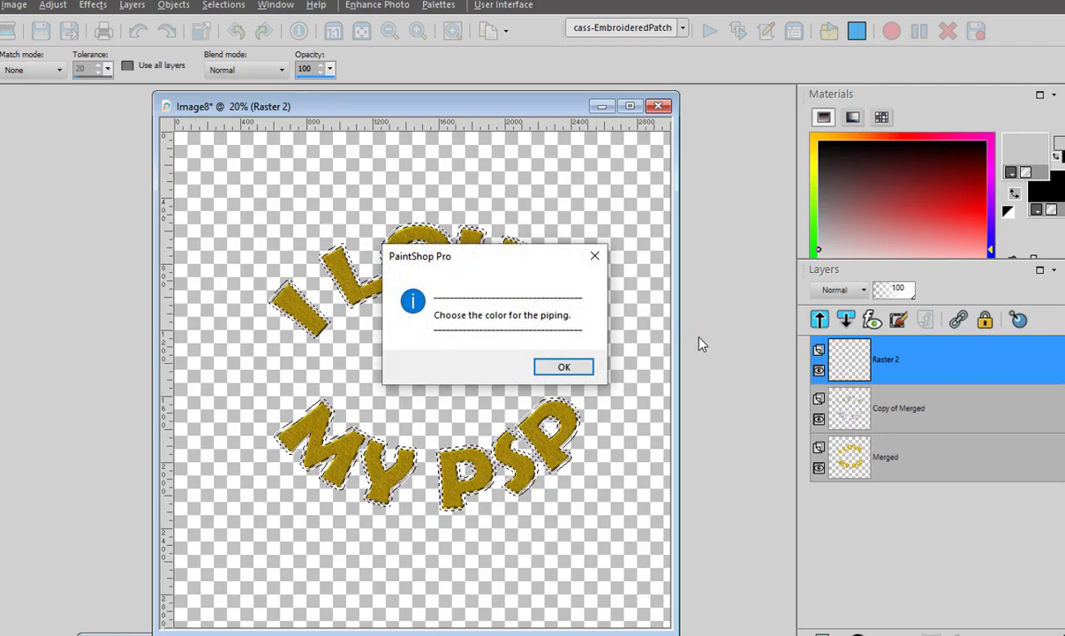
# Choose the red #d72d30 as the colour of the text's piping
pyautogui.click(560, 366)
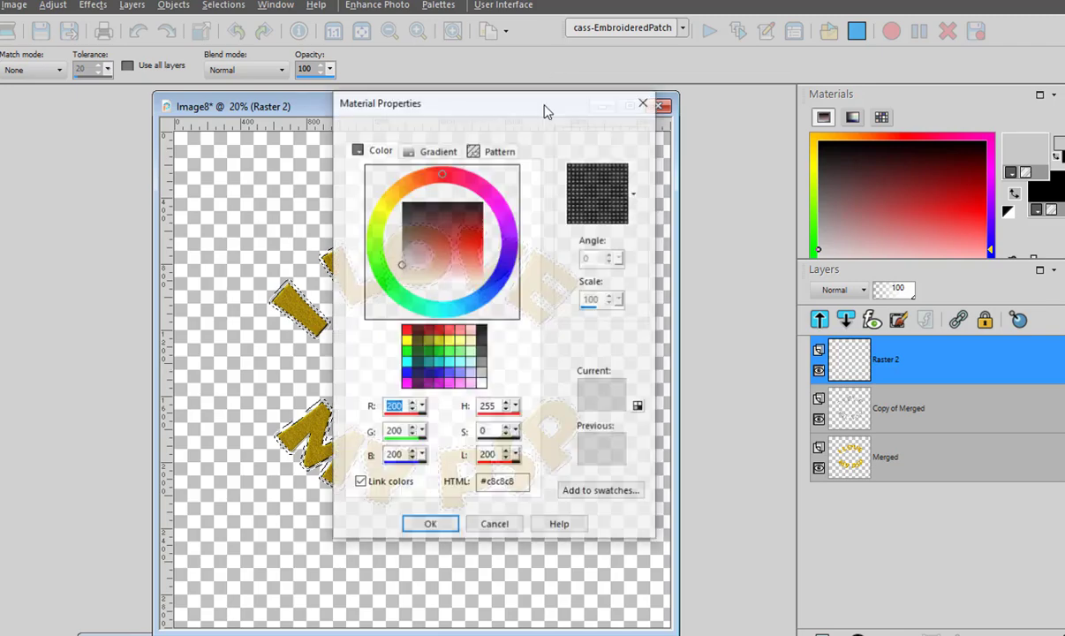
pyautogui.click(460, 239)
pyautogui.click(464, 237)
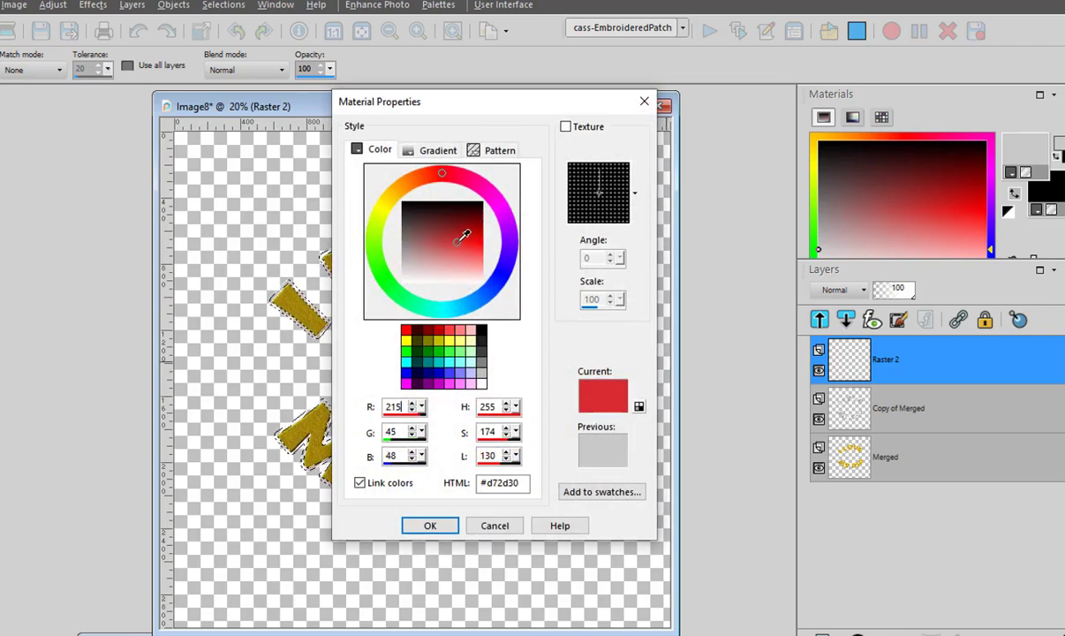
pyautogui.click(430, 526)
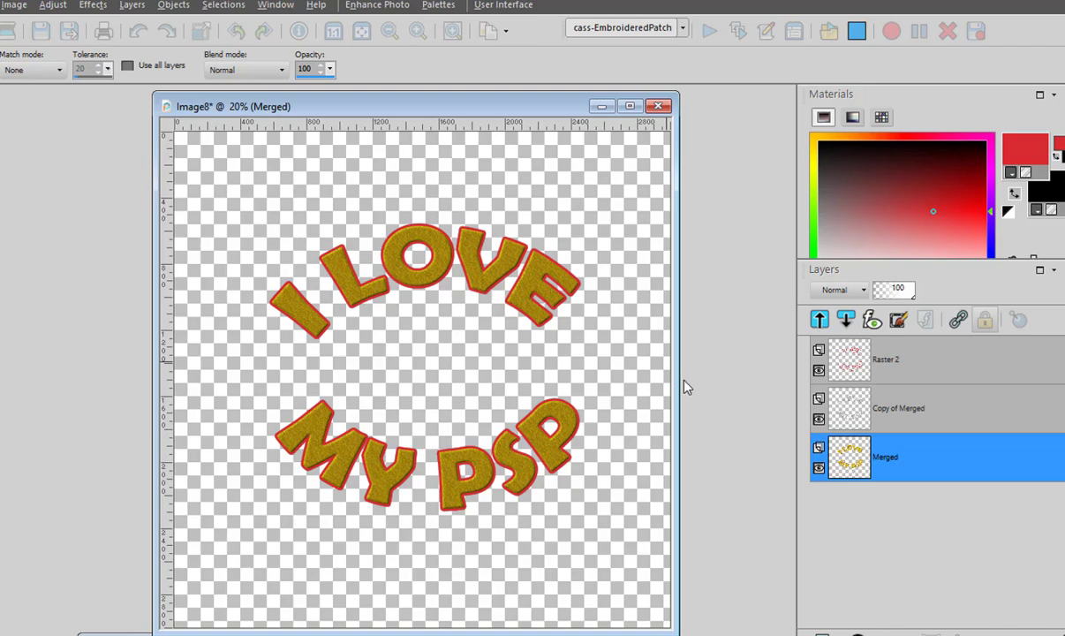
# Expand the selection by 30 pixels for the text patch's base and choose the yellow-green #d2d72d as its colour
pyautogui.click(563, 366)
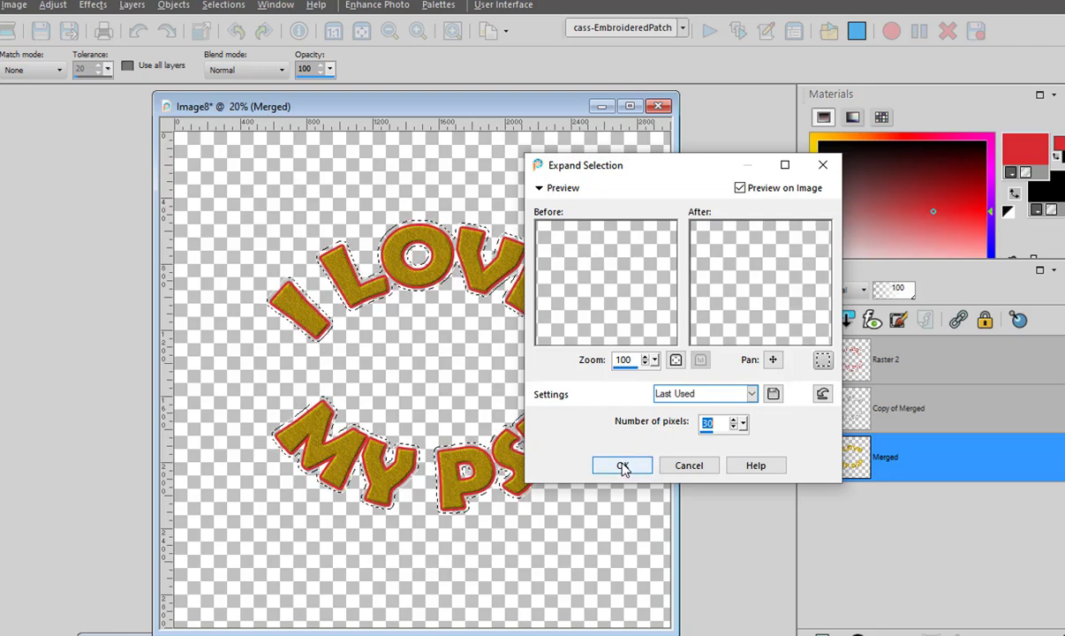
pyautogui.click(623, 467)
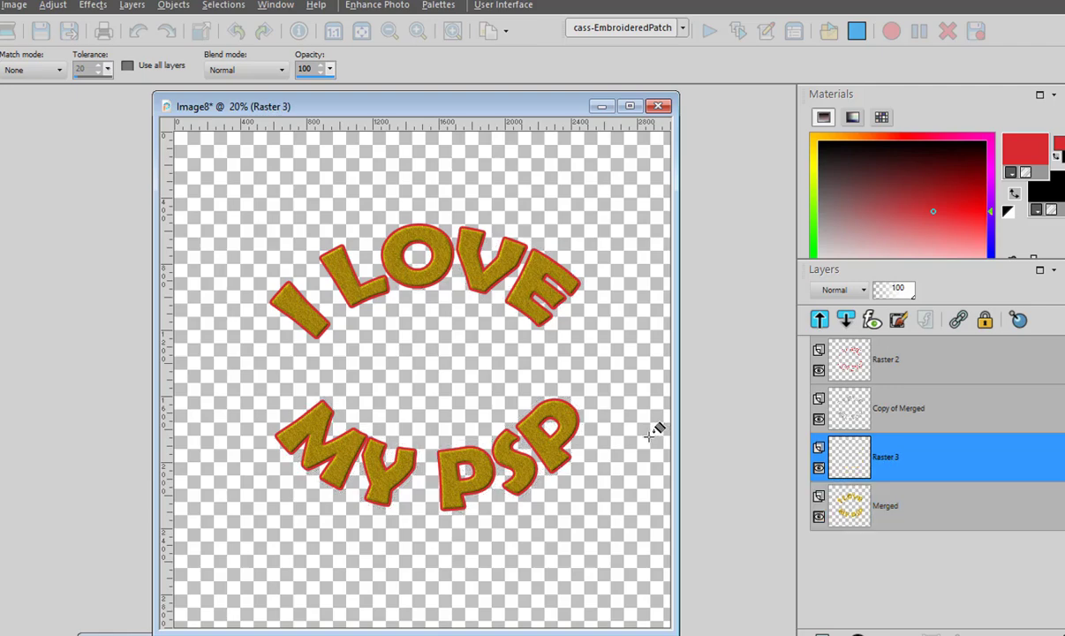
pyautogui.click(562, 365)
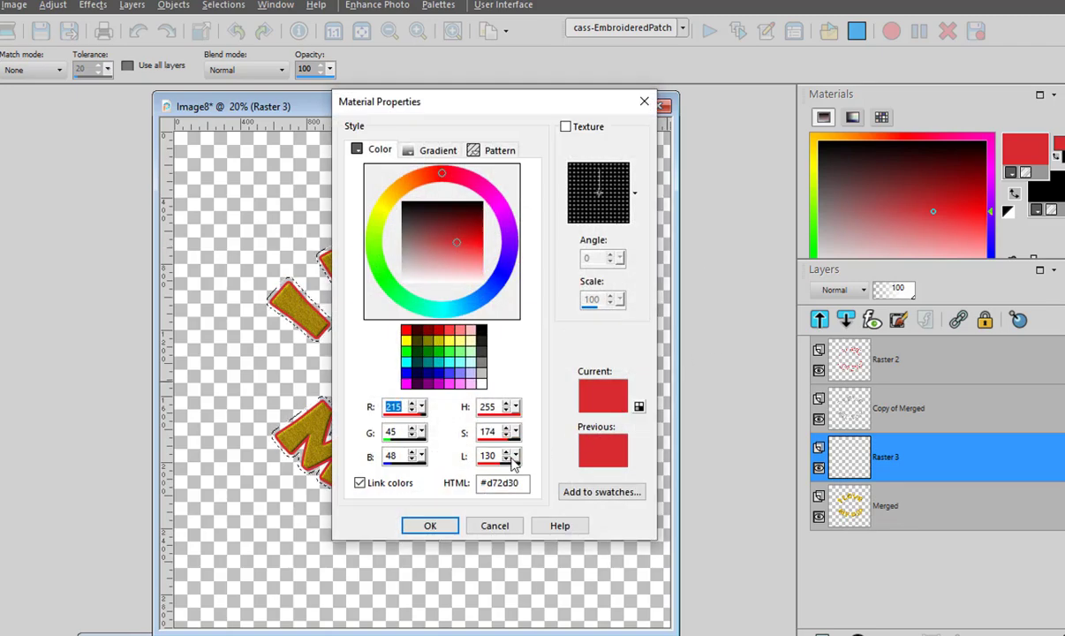
pyautogui.click(382, 210)
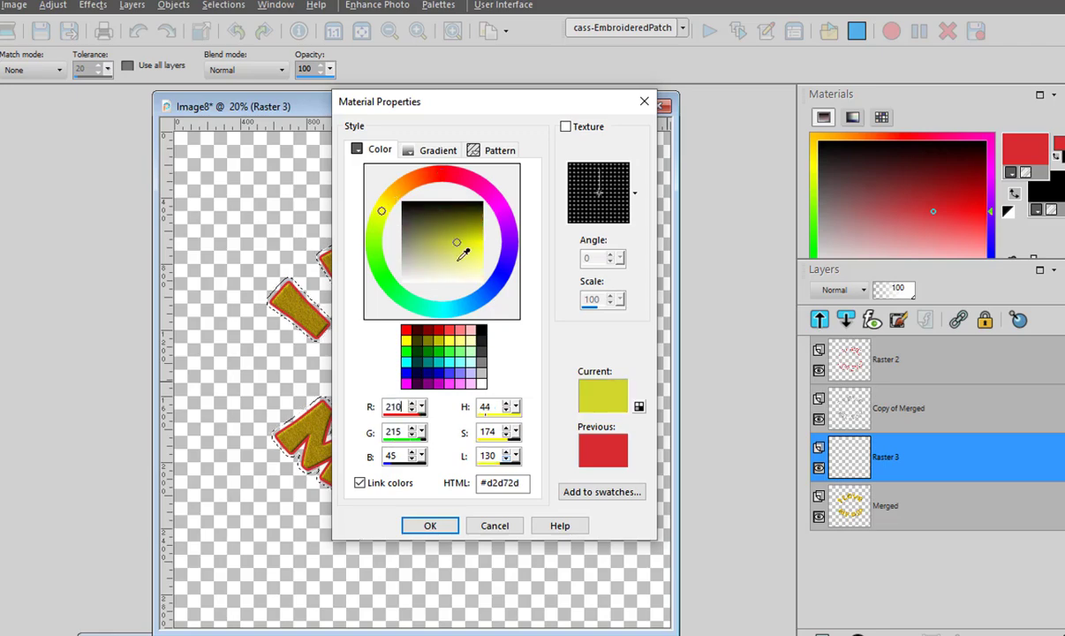
pyautogui.click(430, 524)
pyautogui.click(450, 486)
pyautogui.hotkey('ctrl', '[')
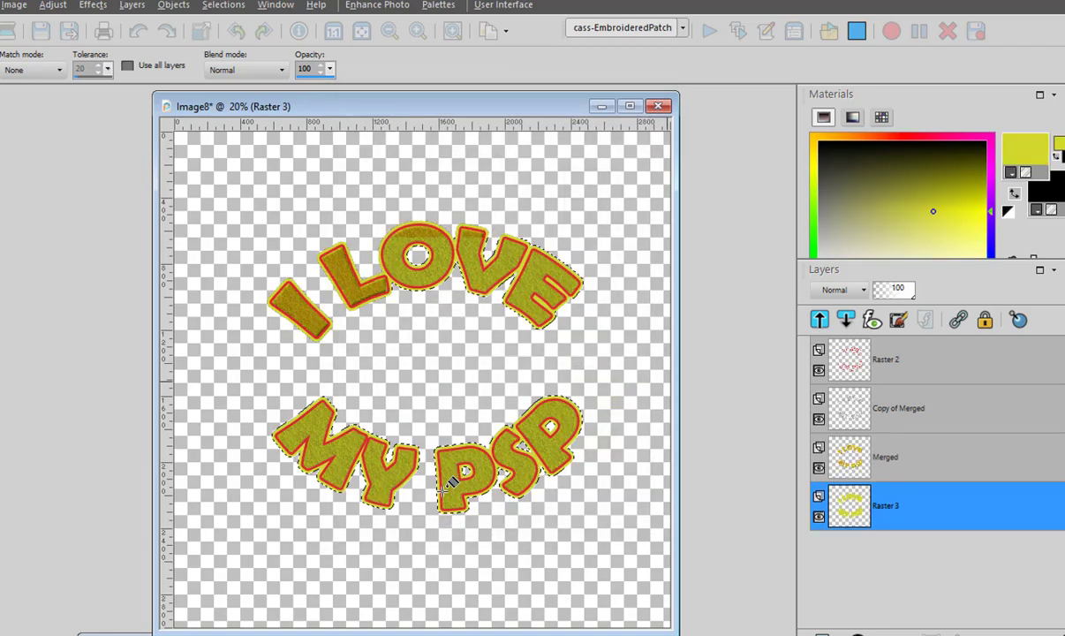
pyautogui.hotkey('ctrl', 'f')
pyautogui.hotkey('ctrl', 'shift', 'f')
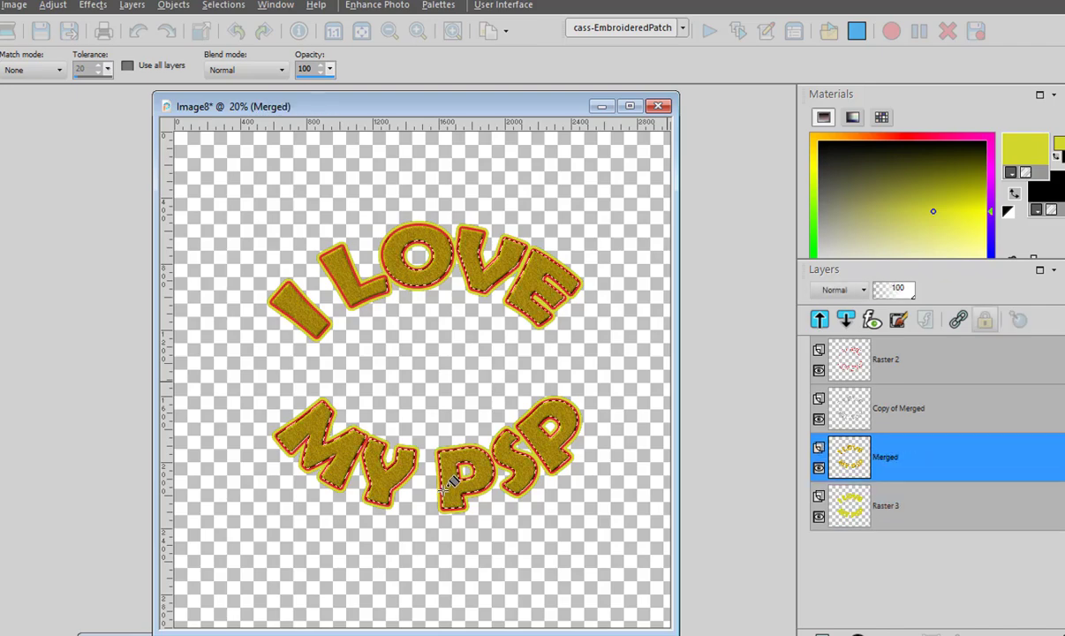
pyautogui.hotkey('ctrl', 'shift', 'd')
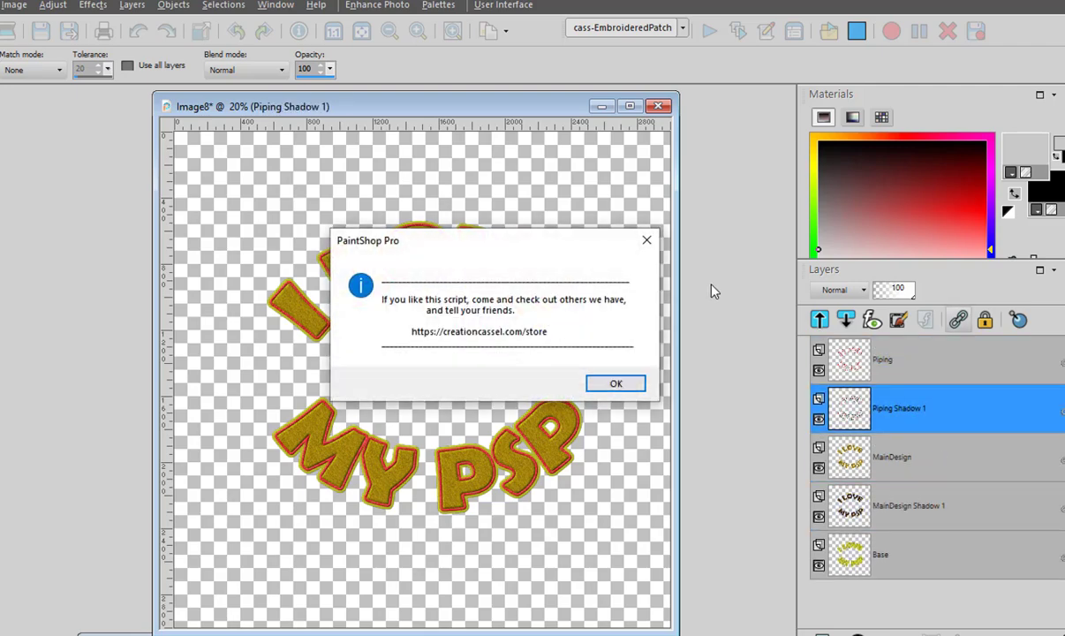
pyautogui.click(614, 384)
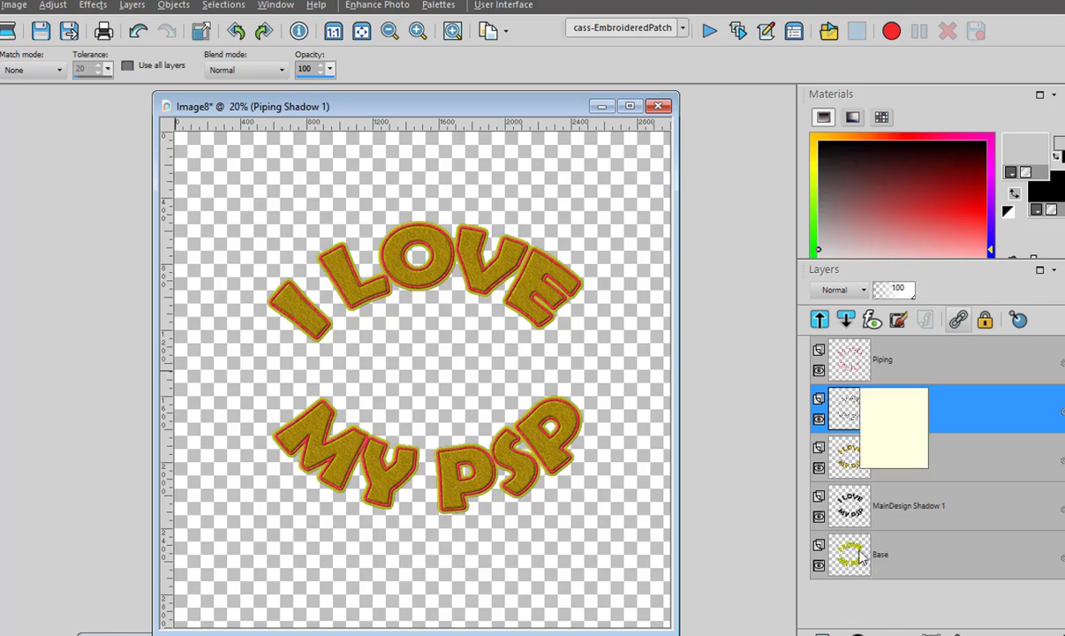
# Draw an unfilled vector ellipse with a black outline, about 2500 by 2000 pixels, above the Piping layer and centre it around the text
pyautogui.click(851, 368)
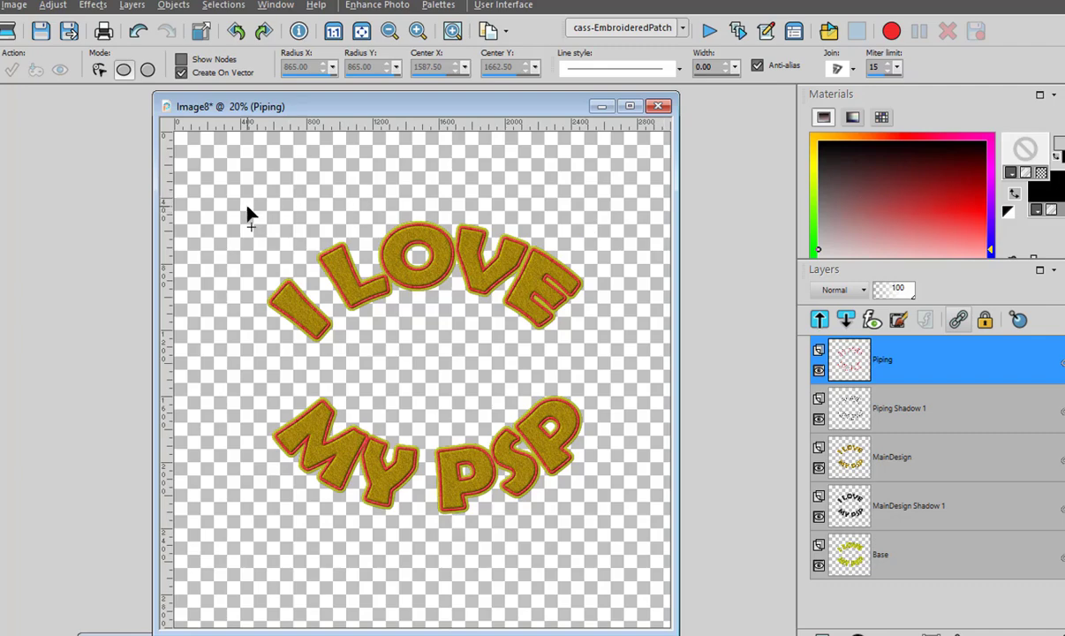
pyautogui.click(1015, 193)
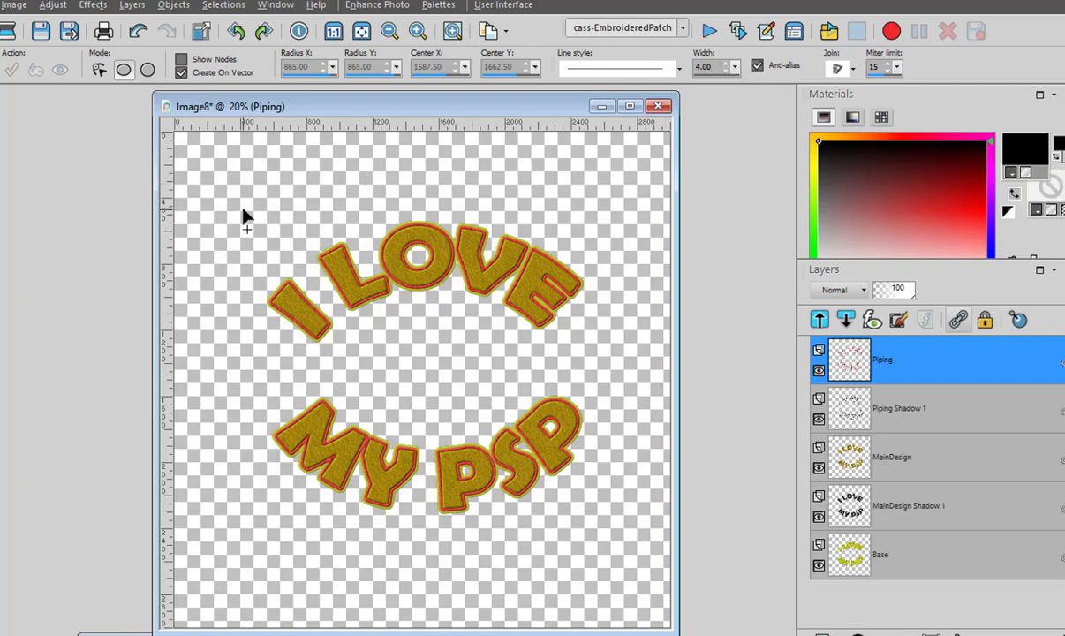
pyautogui.moveTo(243, 214); pyautogui.dragTo(655, 540)
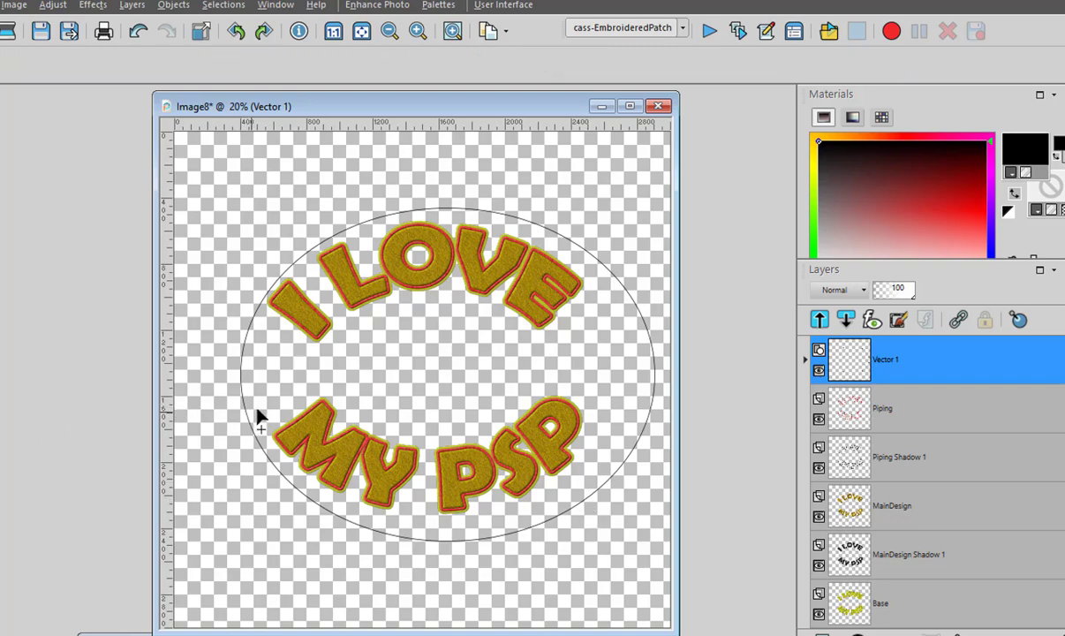
pyautogui.press('m')
pyautogui.moveTo(467, 351); pyautogui.dragTo(452, 353)
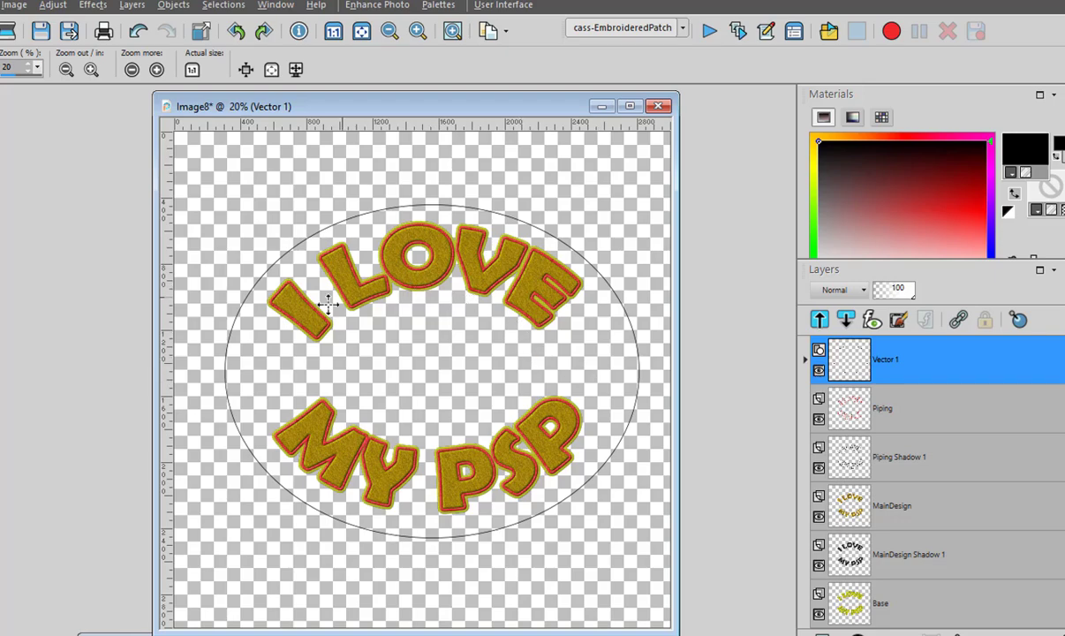
# Turn off the stroke and turn on the fill in the ellipse's vector properties
pyautogui.click(806, 360)
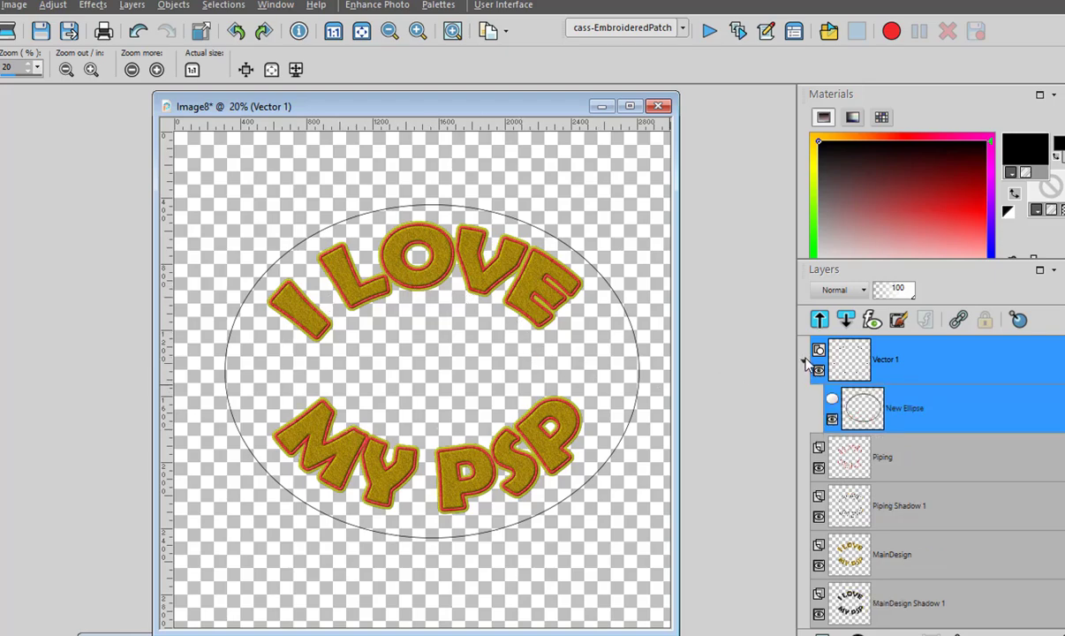
pyautogui.doubleClick(855, 403)
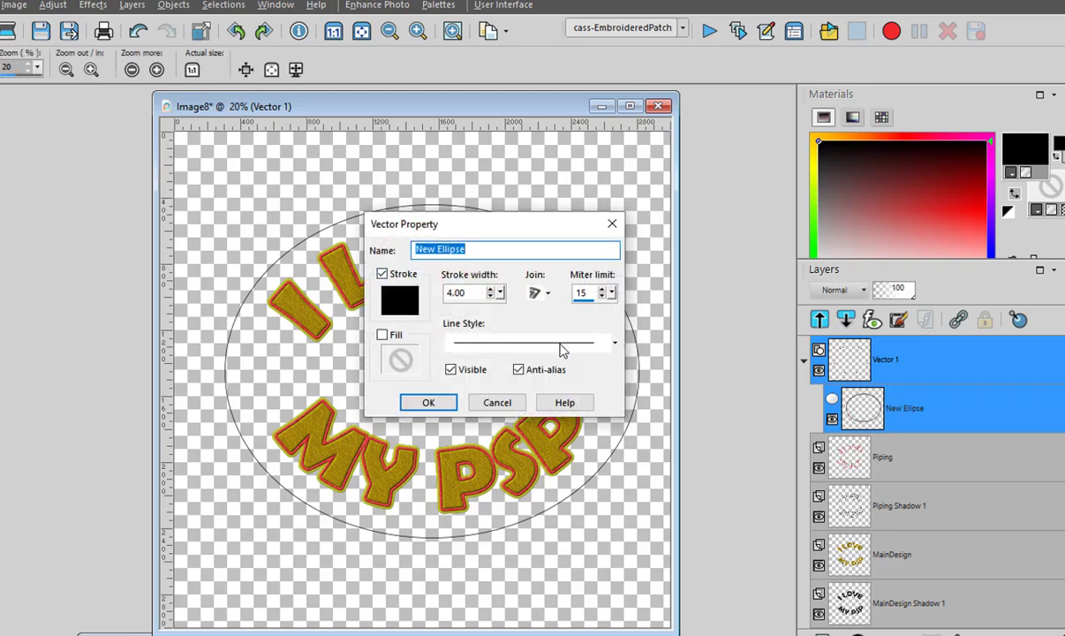
pyautogui.click(381, 274)
pyautogui.click(382, 335)
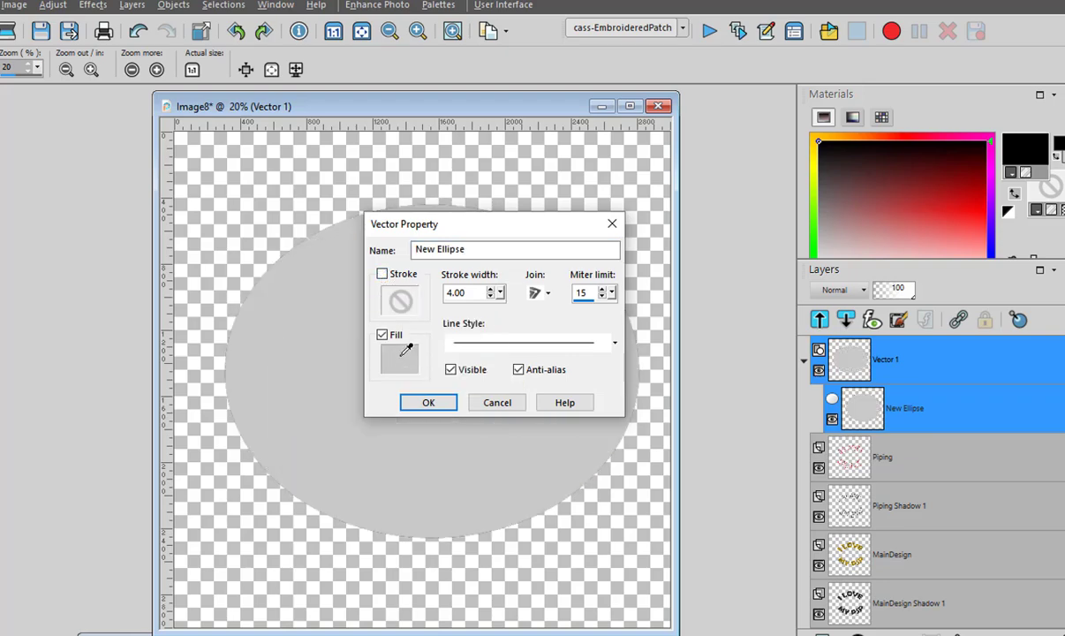
# Fill the ellipse with a pale yellow, starting from the recent colour R 210, G 215, B 45 and lightening it
pyautogui.rightClick(399, 358)
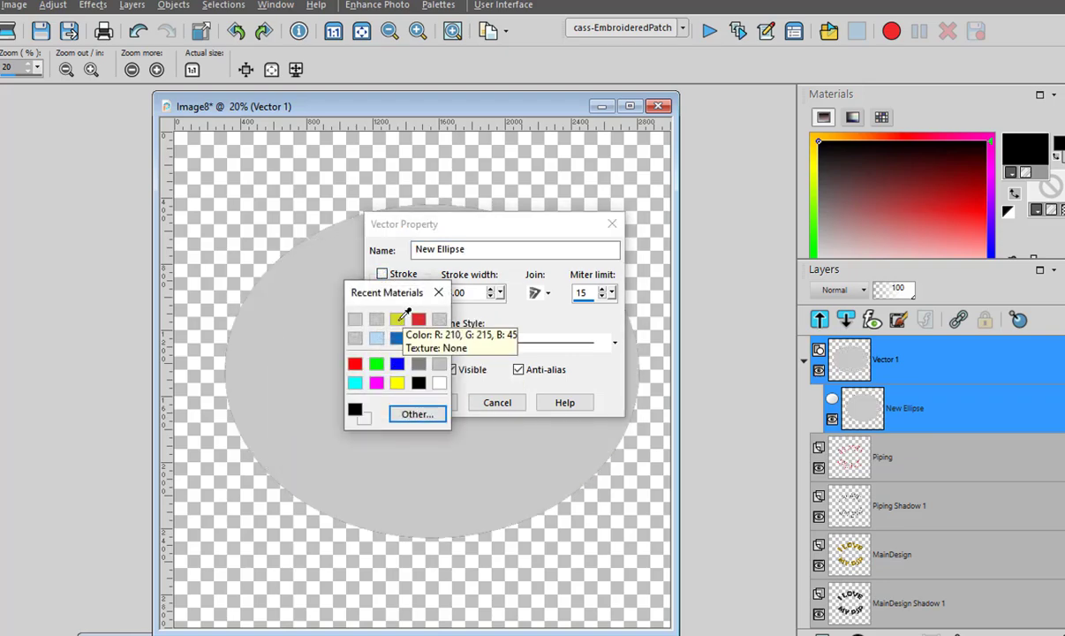
pyautogui.click(399, 316)
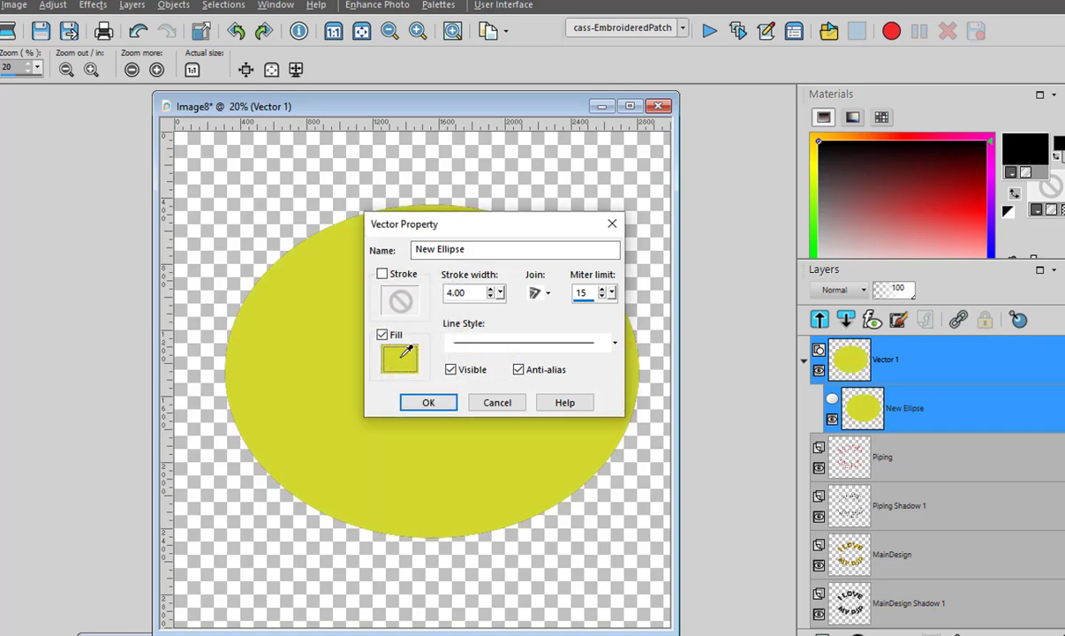
pyautogui.click(408, 349)
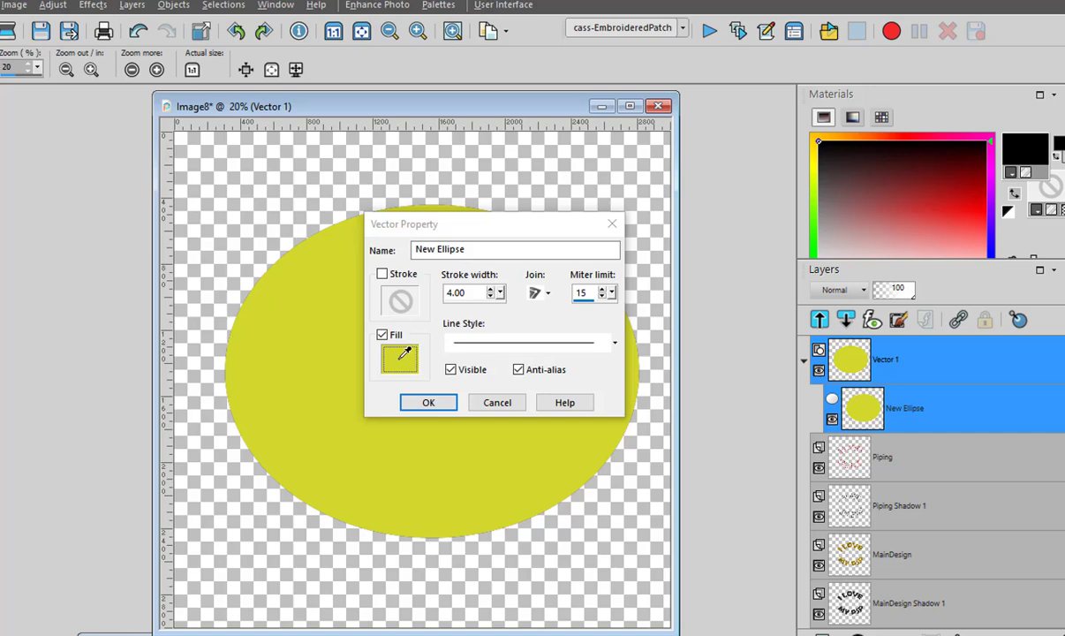
pyautogui.moveTo(460, 267); pyautogui.dragTo(456, 257)
pyautogui.click(424, 525)
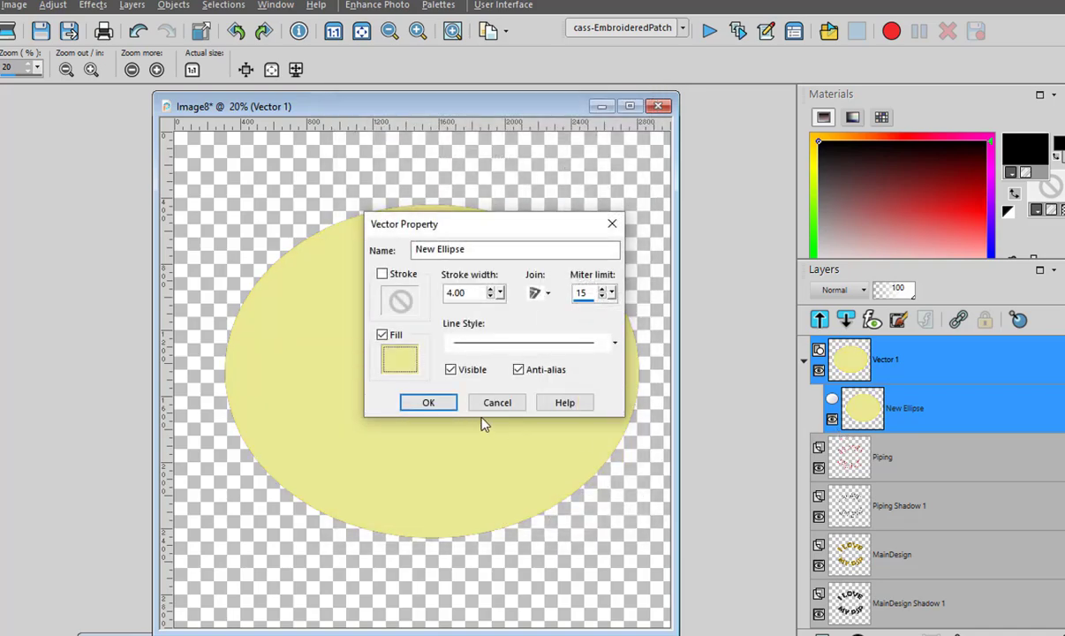
pyautogui.click(428, 402)
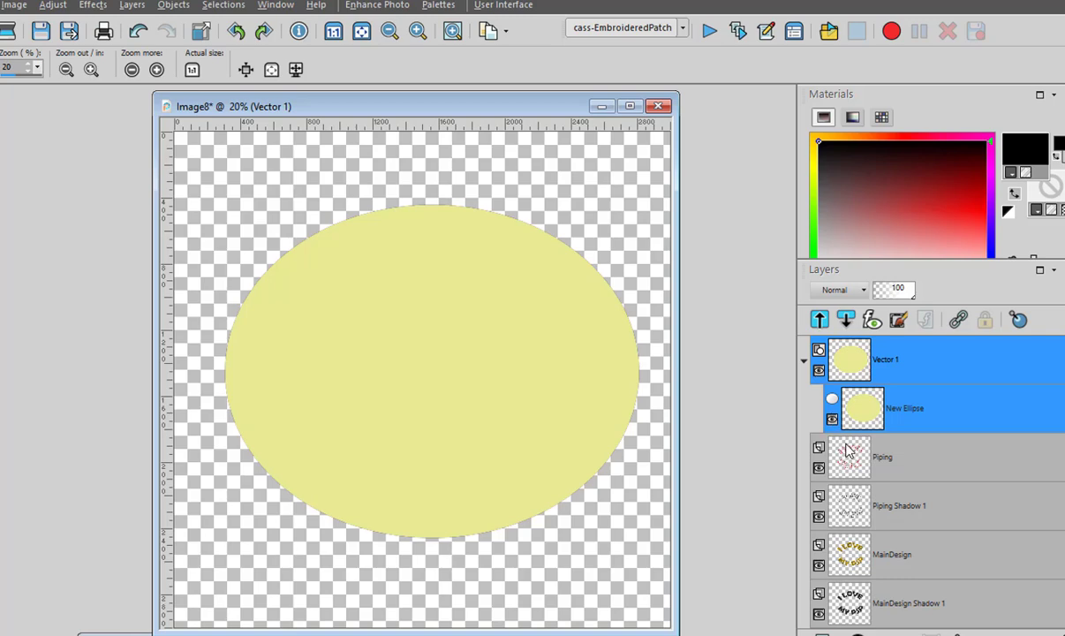
# Run cass-EmbroideredPatch on the filled ellipse with a piping thickness of 15 pixels
pyautogui.click(710, 31)
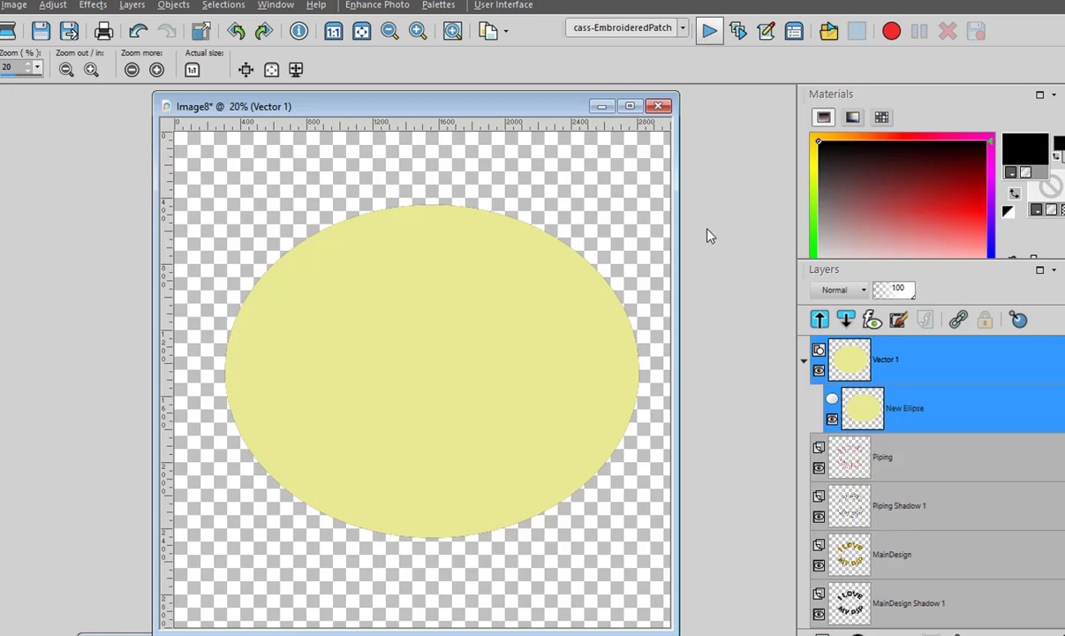
pyautogui.click(499, 369)
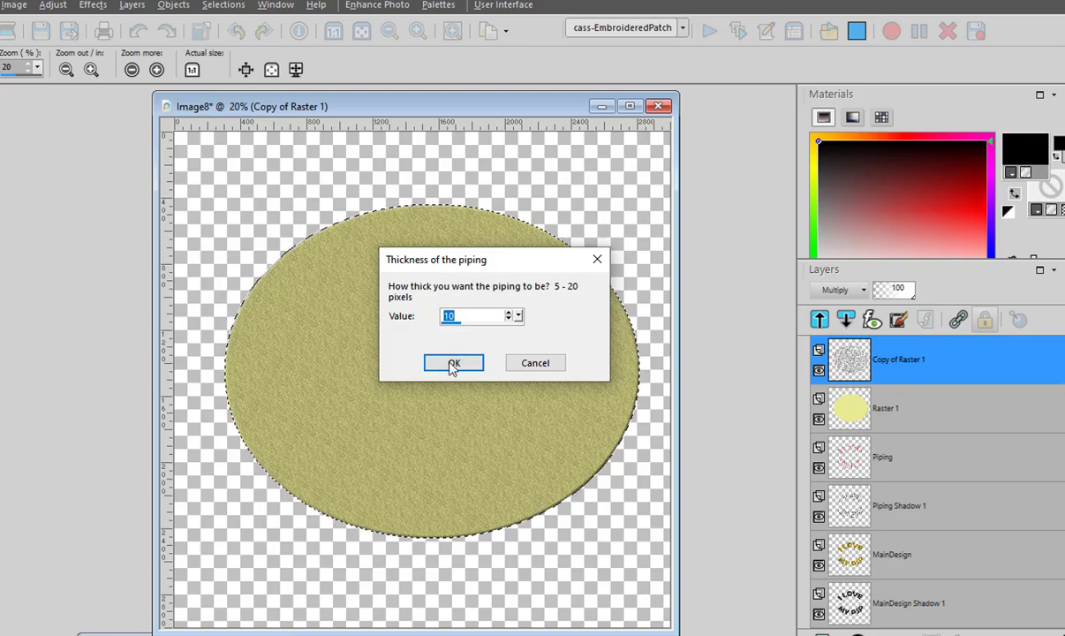
pyautogui.click(451, 316)
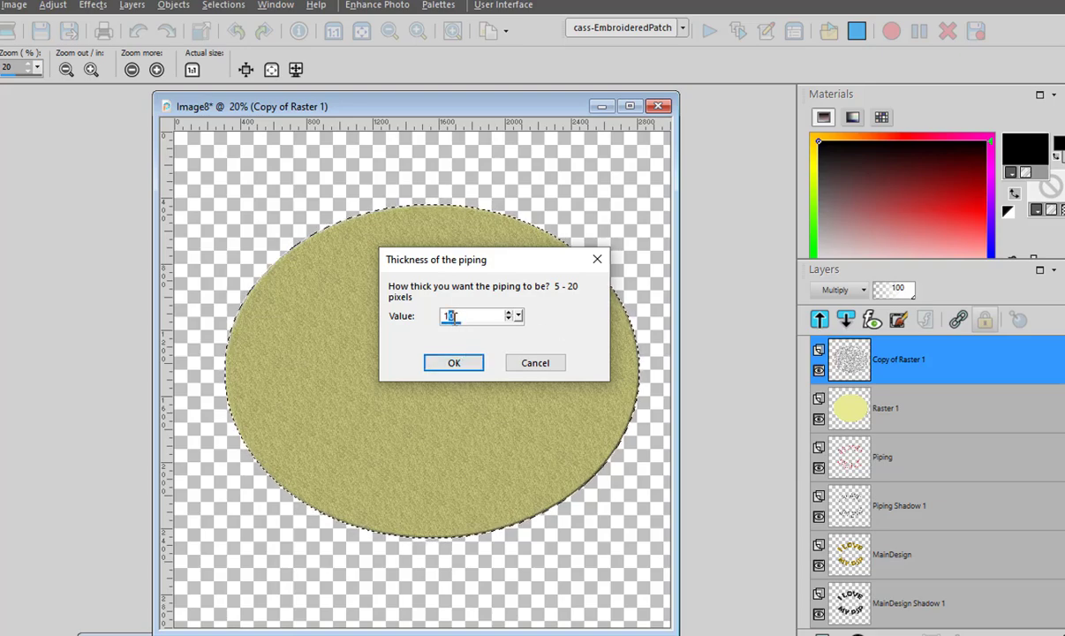
pyautogui.write('15')
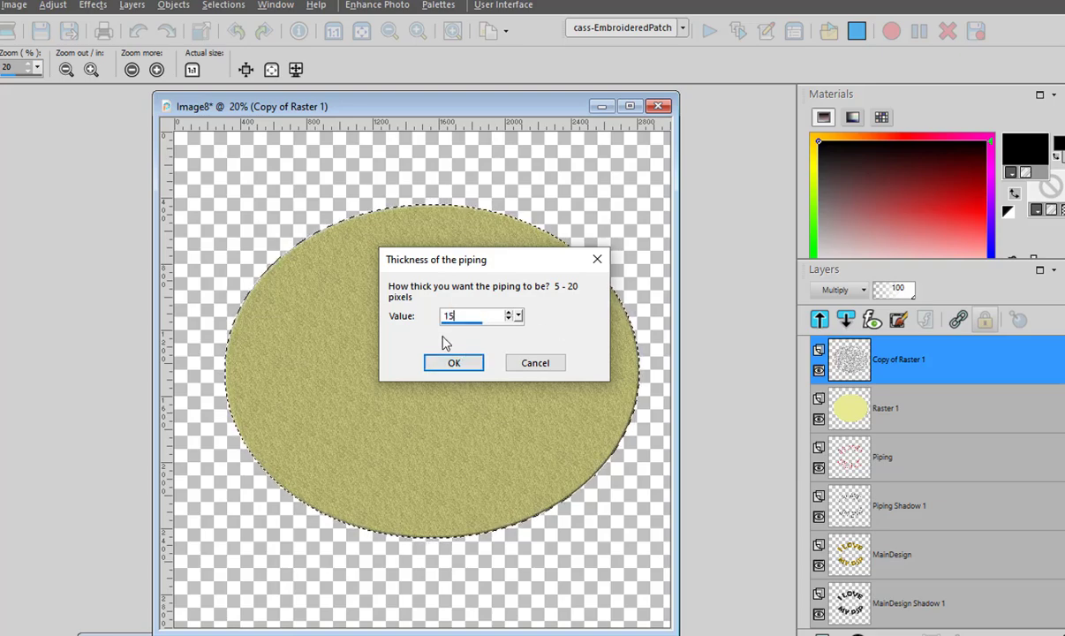
pyautogui.click(453, 363)
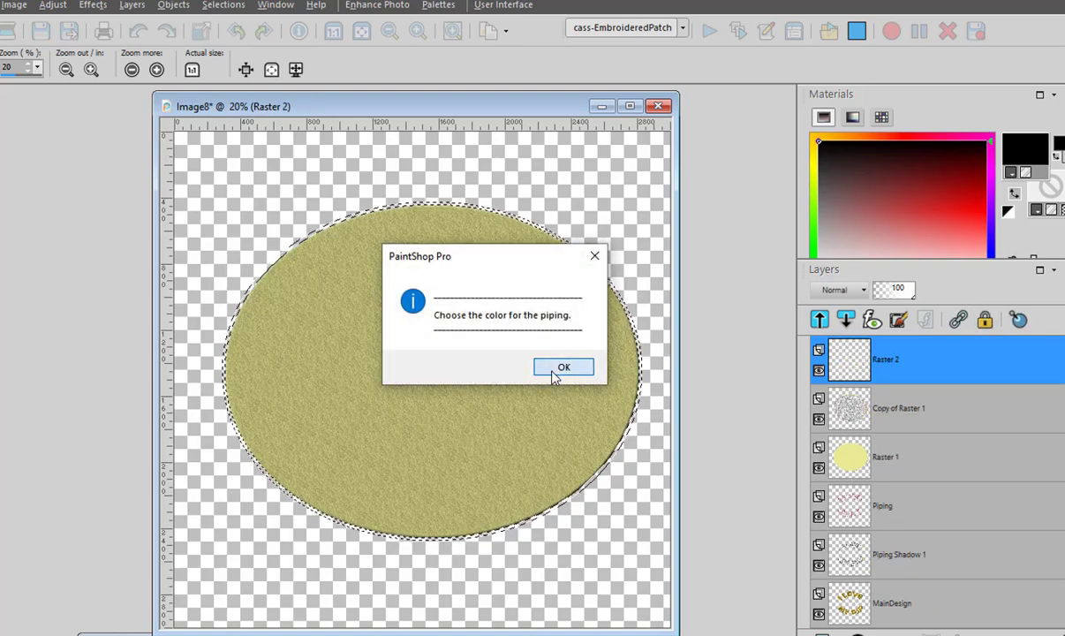
# Choose the red #da3437 as the colour of the ellipse's piping
pyautogui.click(556, 370)
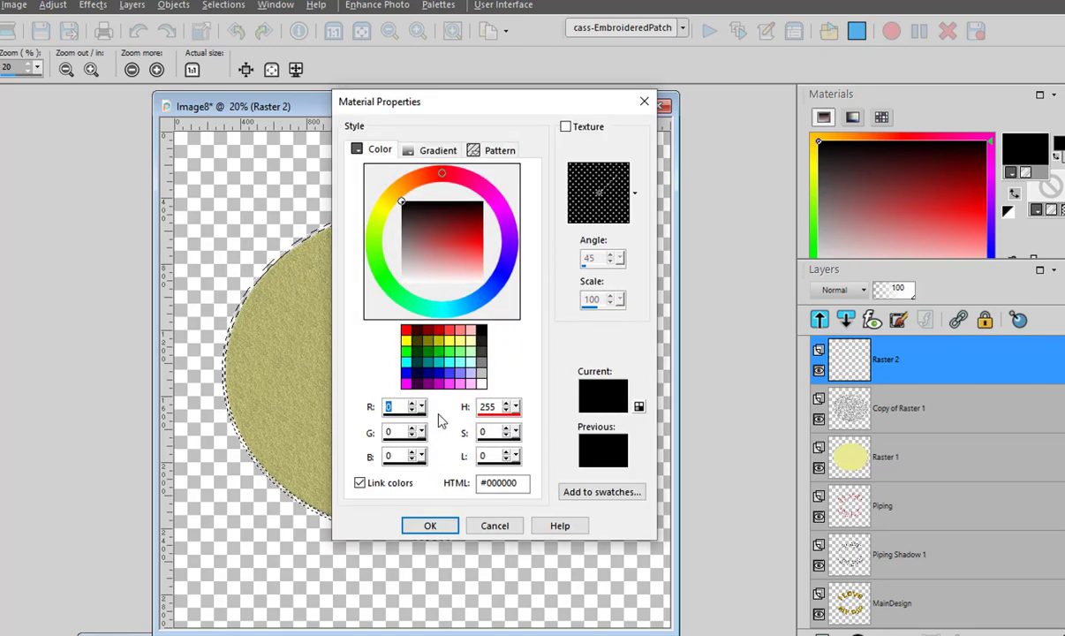
pyautogui.moveTo(461, 248); pyautogui.dragTo(461, 244)
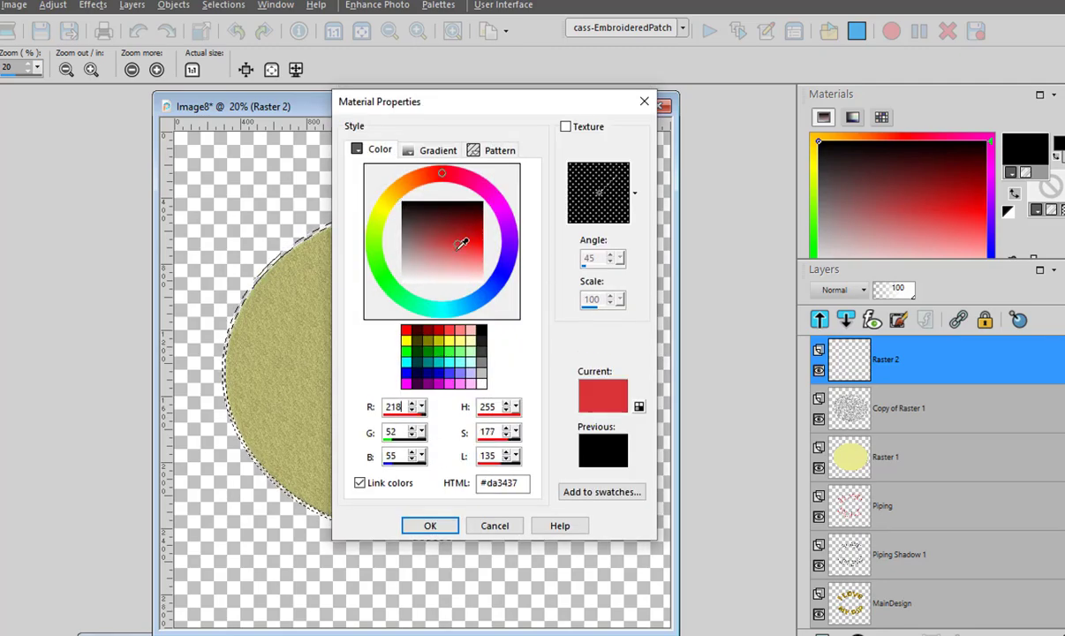
pyautogui.click(431, 526)
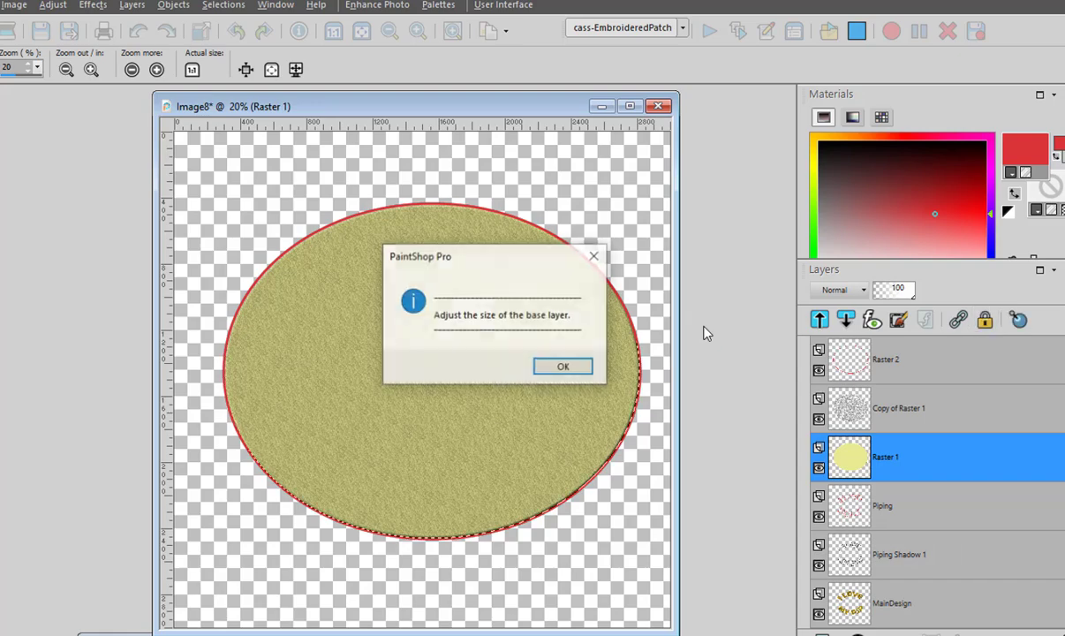
# Expand the selection by 50 pixels to size the ellipse patch's base
pyautogui.click(564, 368)
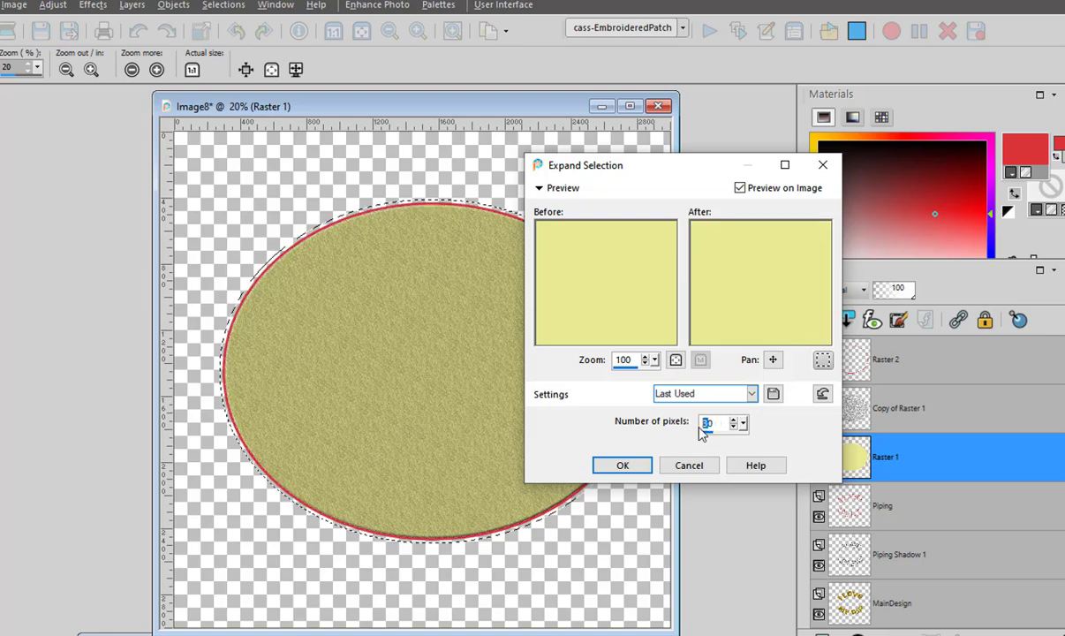
pyautogui.write('50')
pyautogui.click(644, 463)
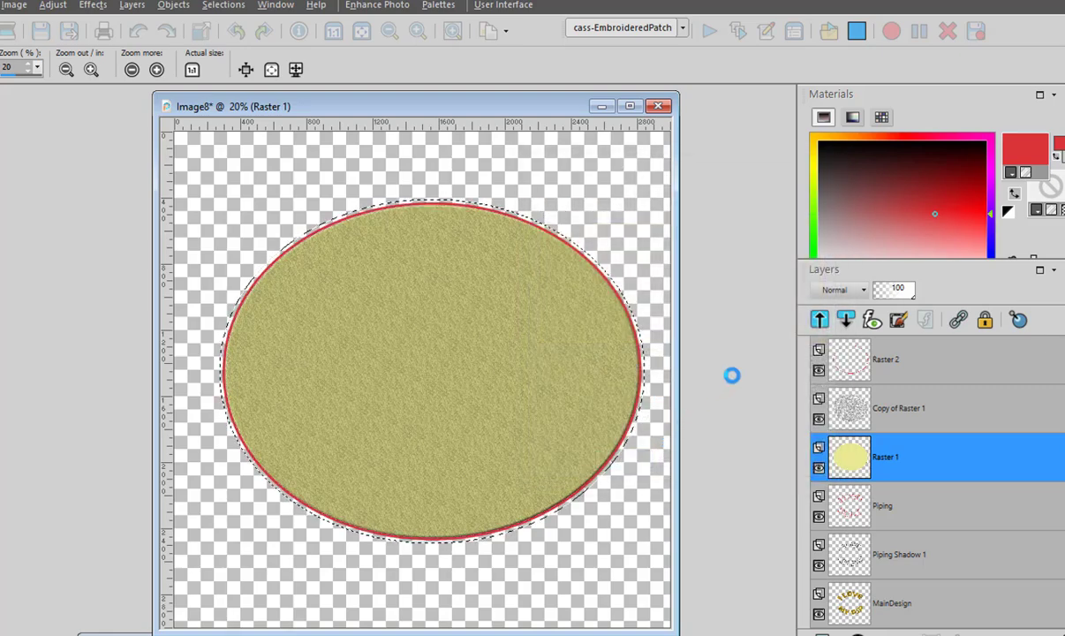
# Choose the pale yellow #eeeb88 as the colour of the ellipse's base and dismiss the script's closing message
pyautogui.click(564, 367)
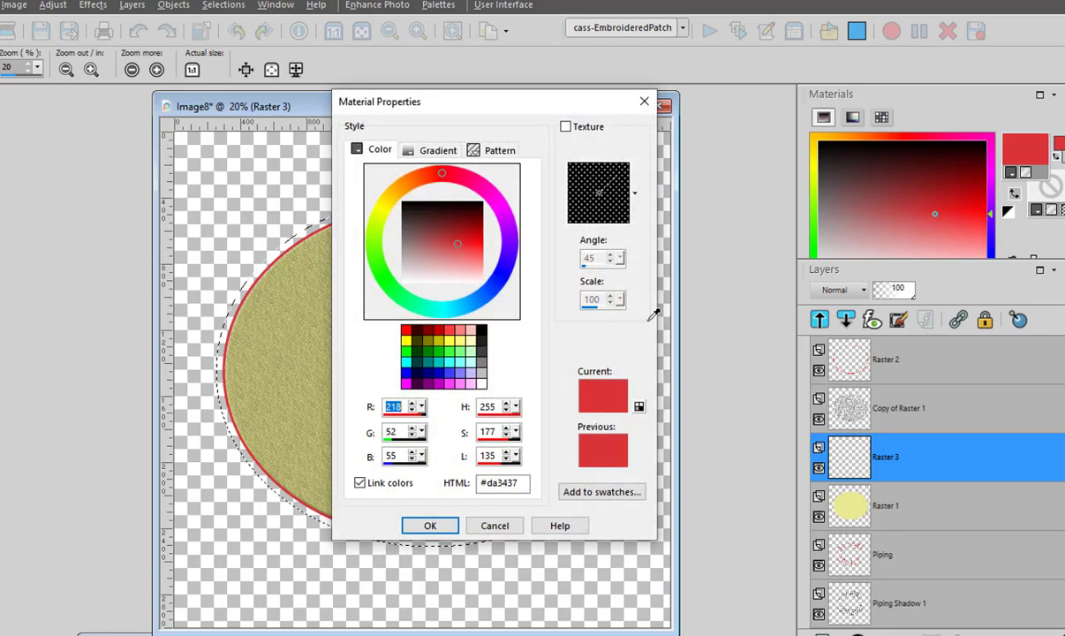
pyautogui.click(389, 201)
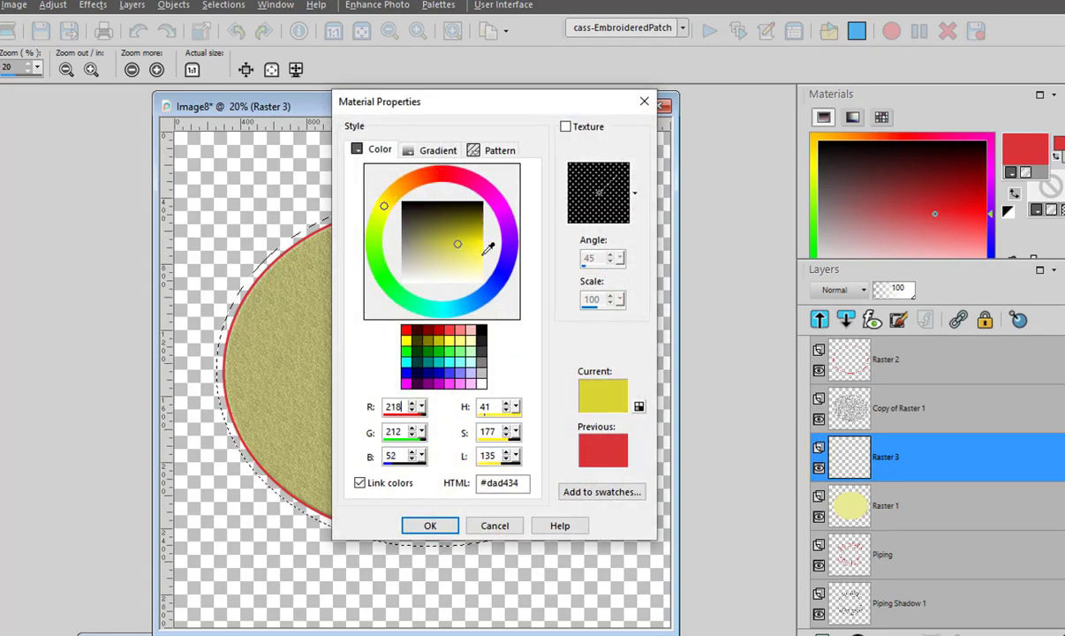
pyautogui.moveTo(459, 248); pyautogui.dragTo(462, 259)
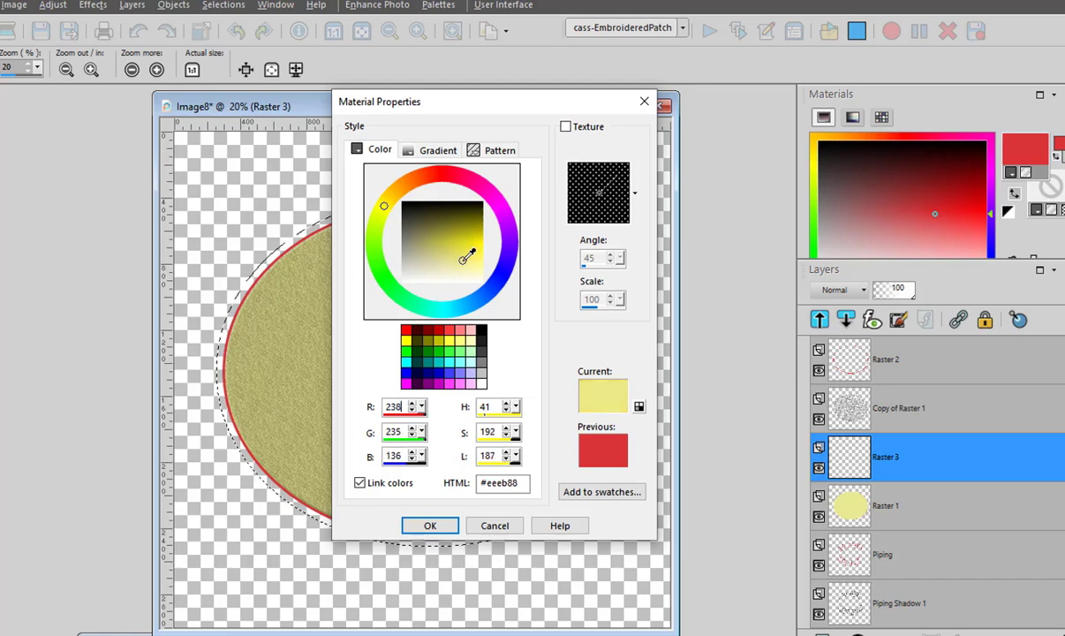
pyautogui.click(431, 526)
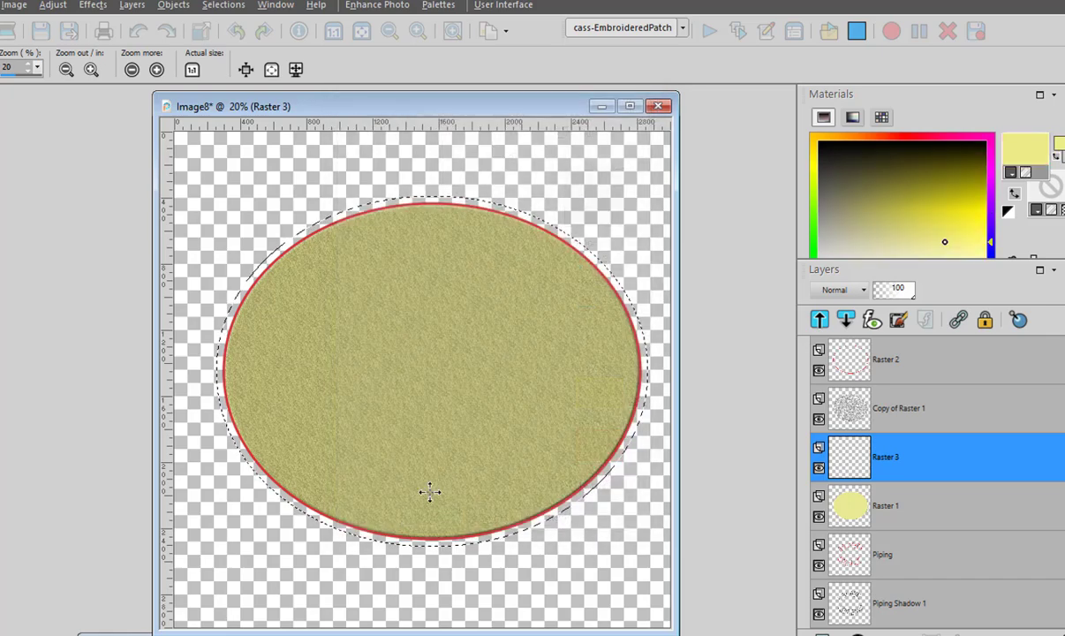
pyautogui.click(428, 477)
pyautogui.hotkey('ctrl', 'pagedown')
pyautogui.hotkey('ctrl', 'd')
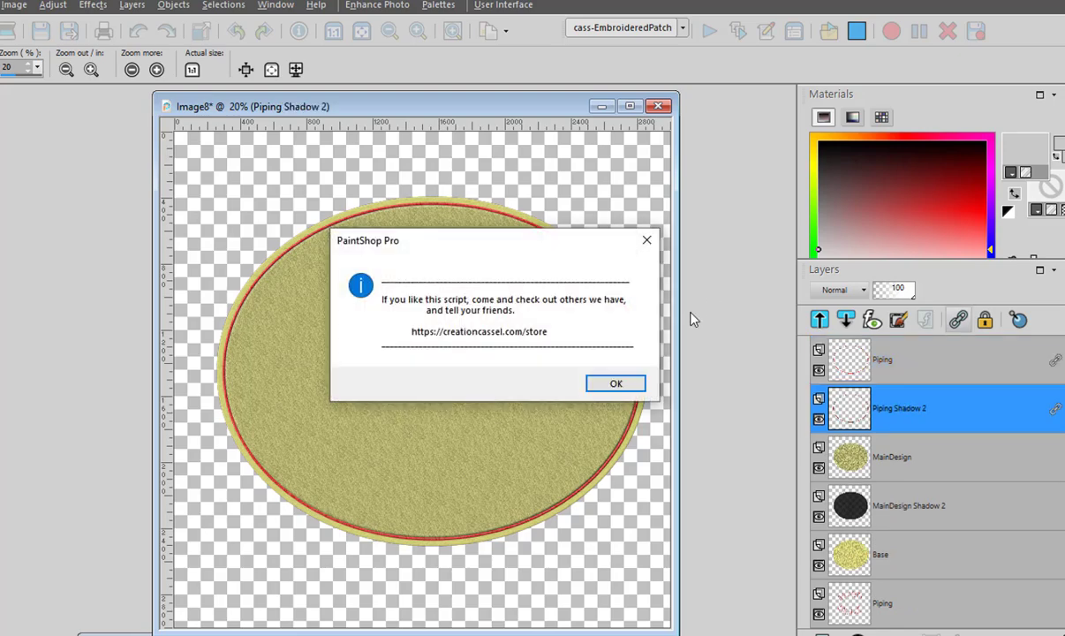
pyautogui.click(614, 382)
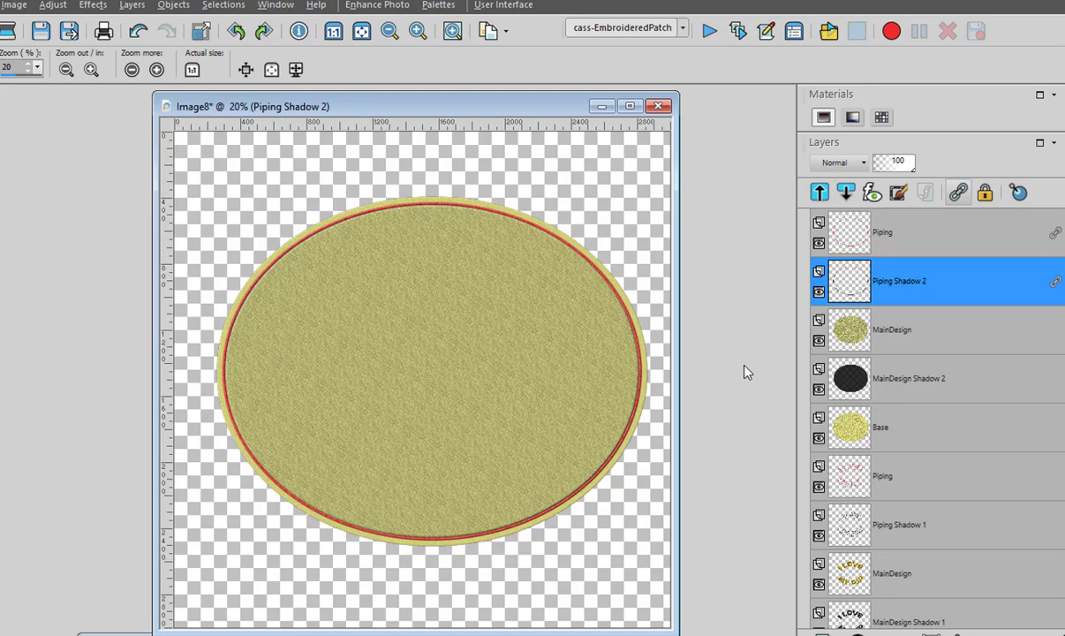
# Move the text's Piping, Piping Shadow 1, MainDesign and MainDesign Shadow 1 layers above all the ellipse's layers, keeping their order
pyautogui.moveTo(873, 489)
pyautogui.click(848, 486)
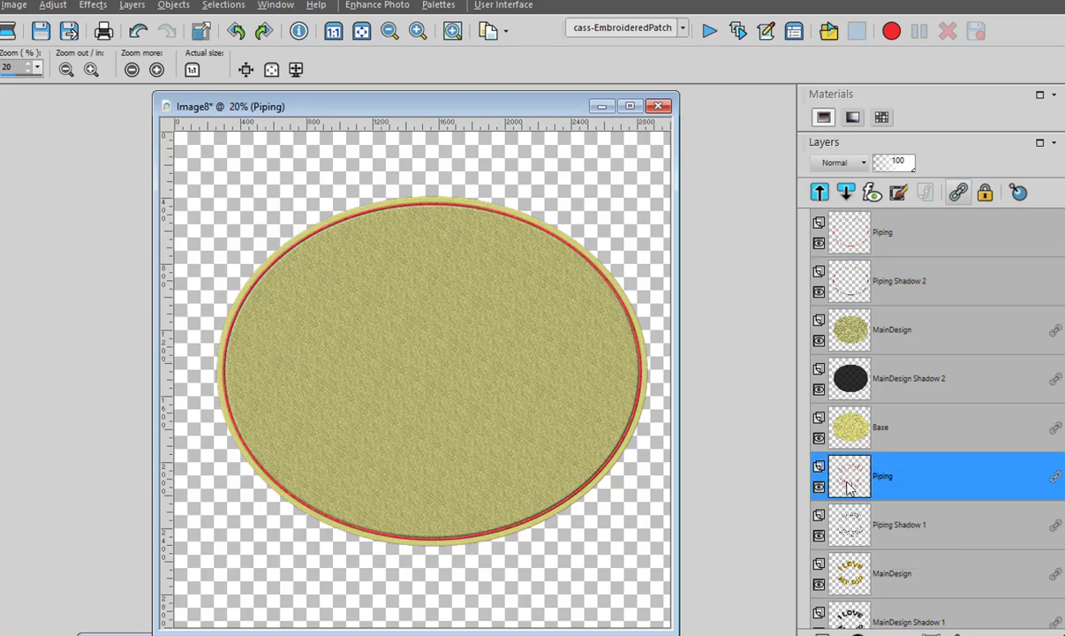
pyautogui.moveTo(847, 482); pyautogui.dragTo(848, 226)
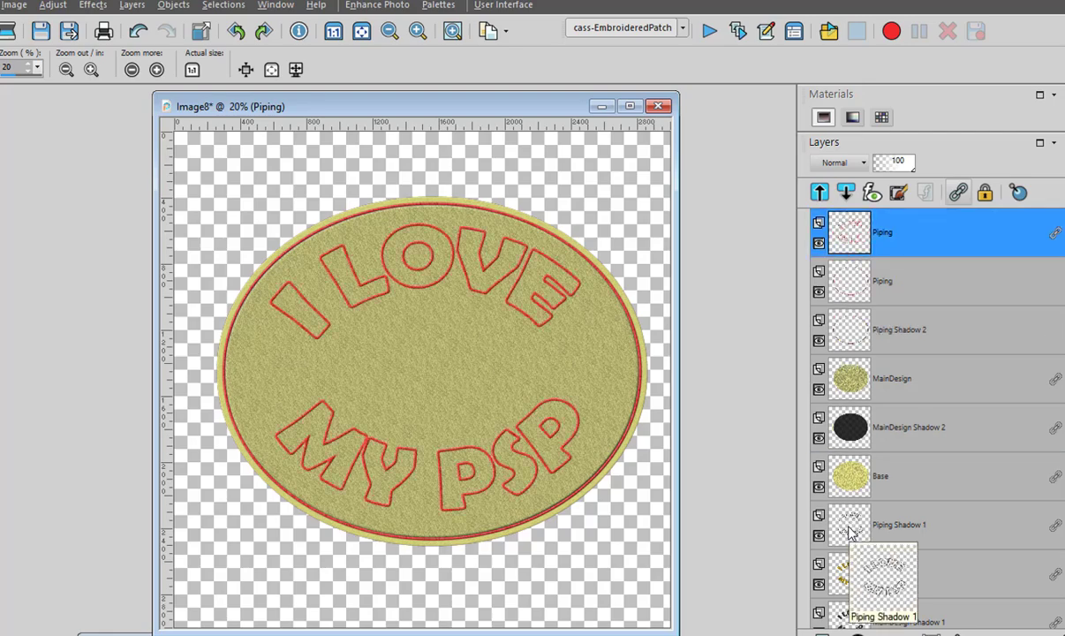
pyautogui.moveTo(850, 530); pyautogui.dragTo(816, 263)
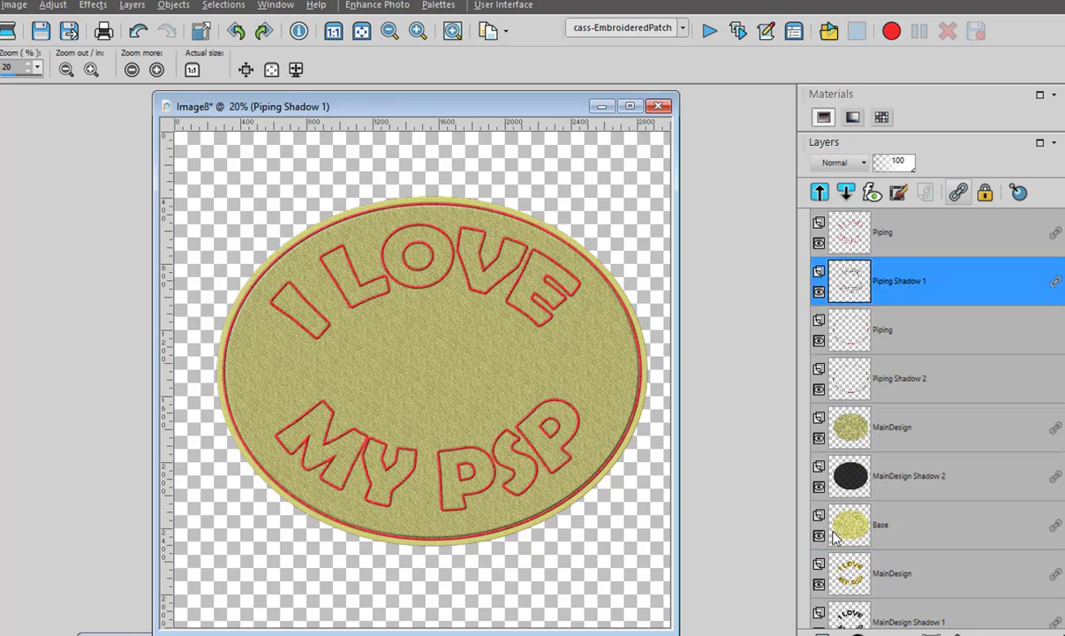
pyautogui.moveTo(836, 539)
pyautogui.moveTo(846, 573); pyautogui.dragTo(857, 328)
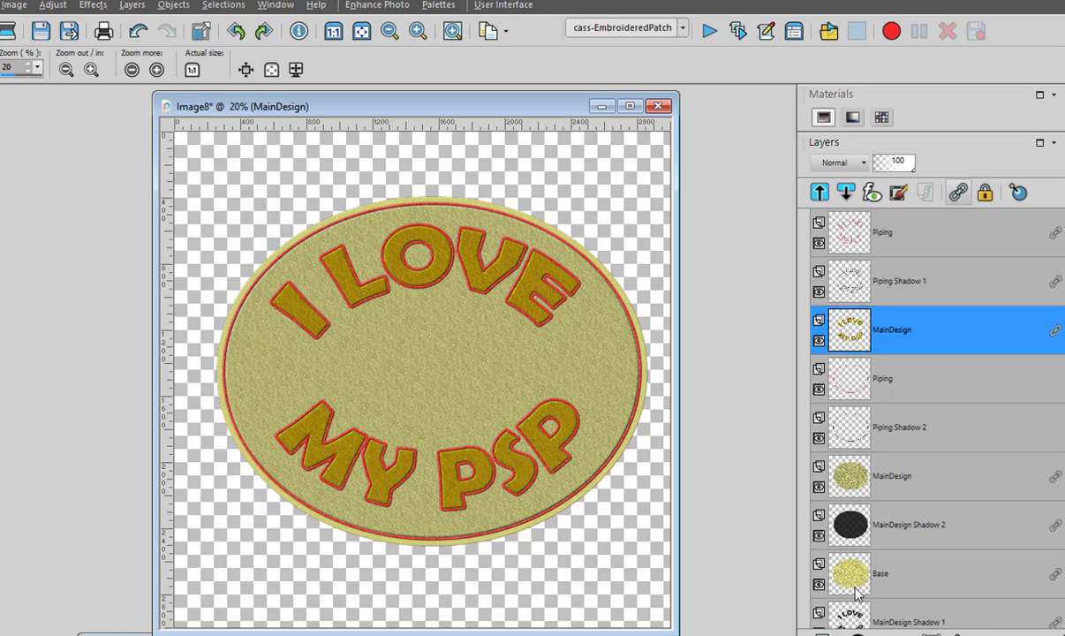
pyautogui.moveTo(854, 622); pyautogui.dragTo(868, 366)
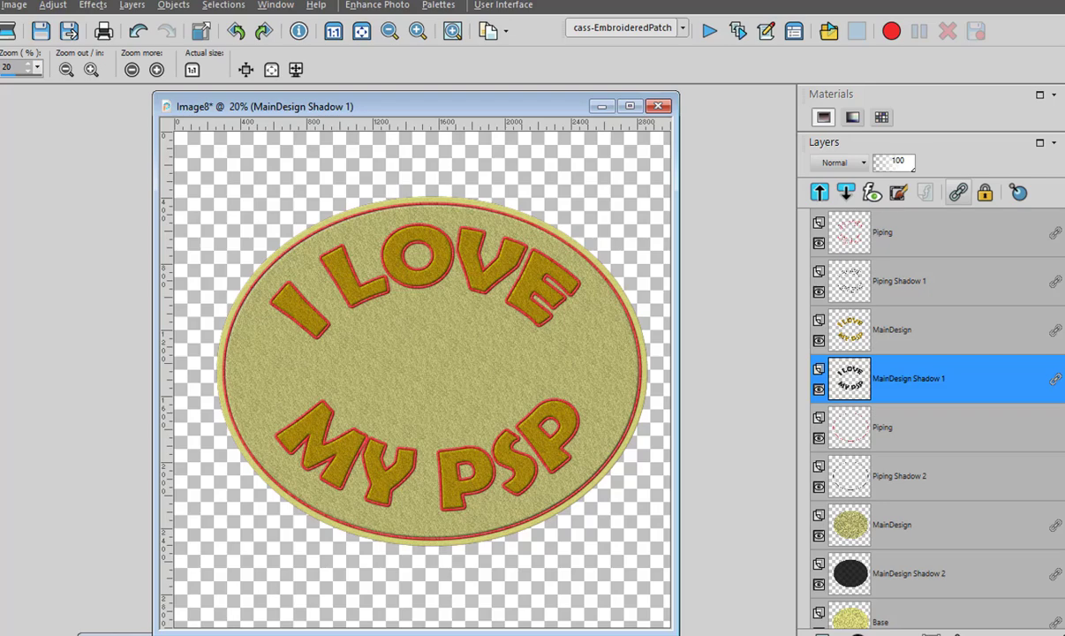
# Move the text's Base layer directly below MainDesign Shadow 1 and hide it
pyautogui.scroll(-2, 936, 415)
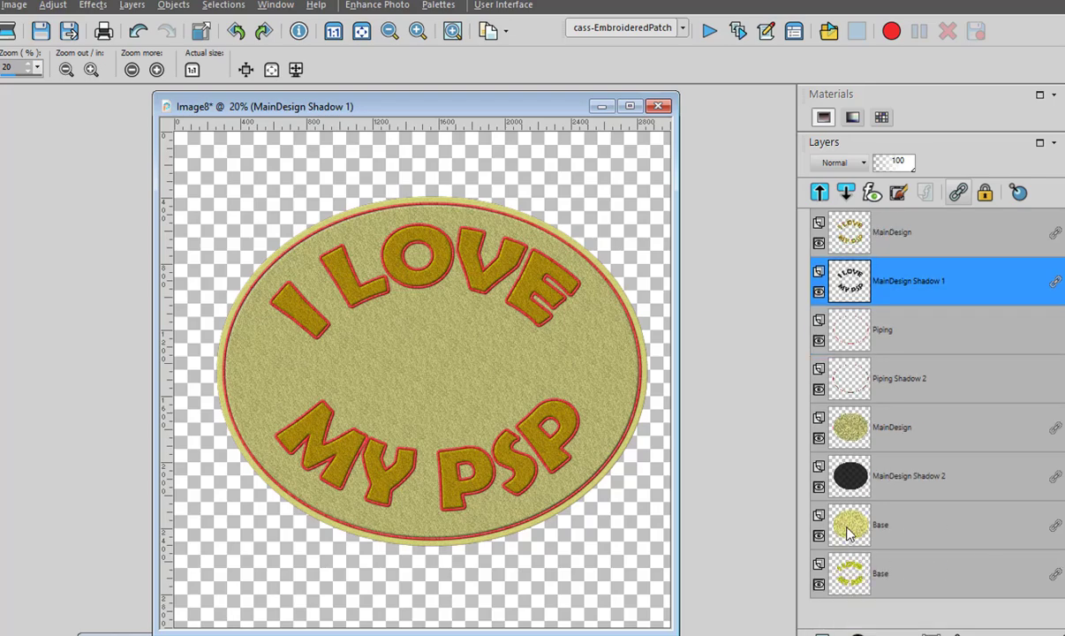
pyautogui.moveTo(852, 537)
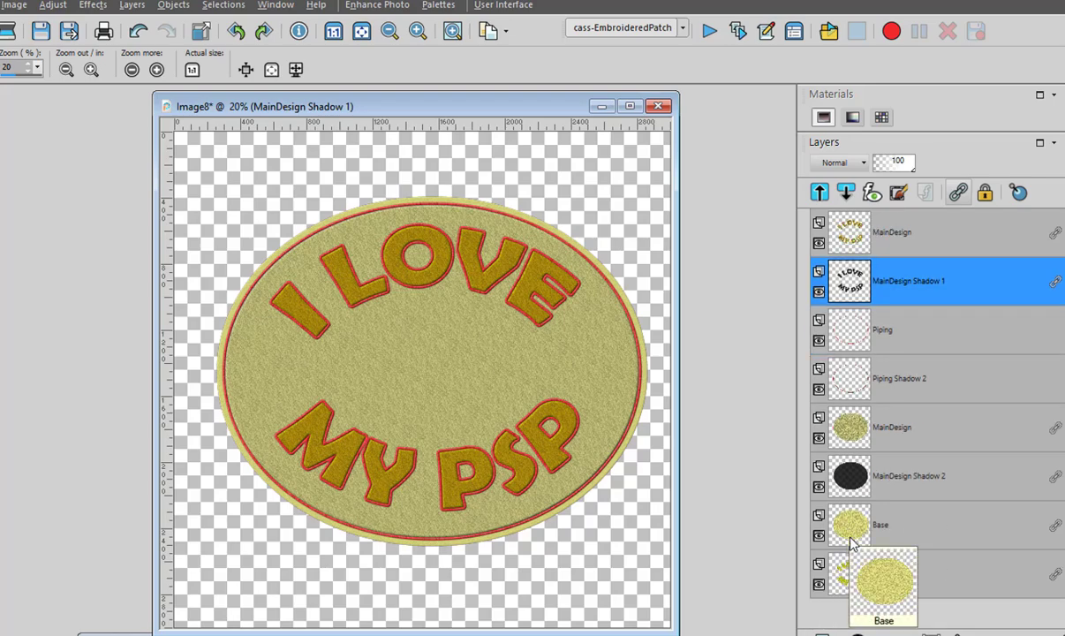
pyautogui.moveTo(854, 581)
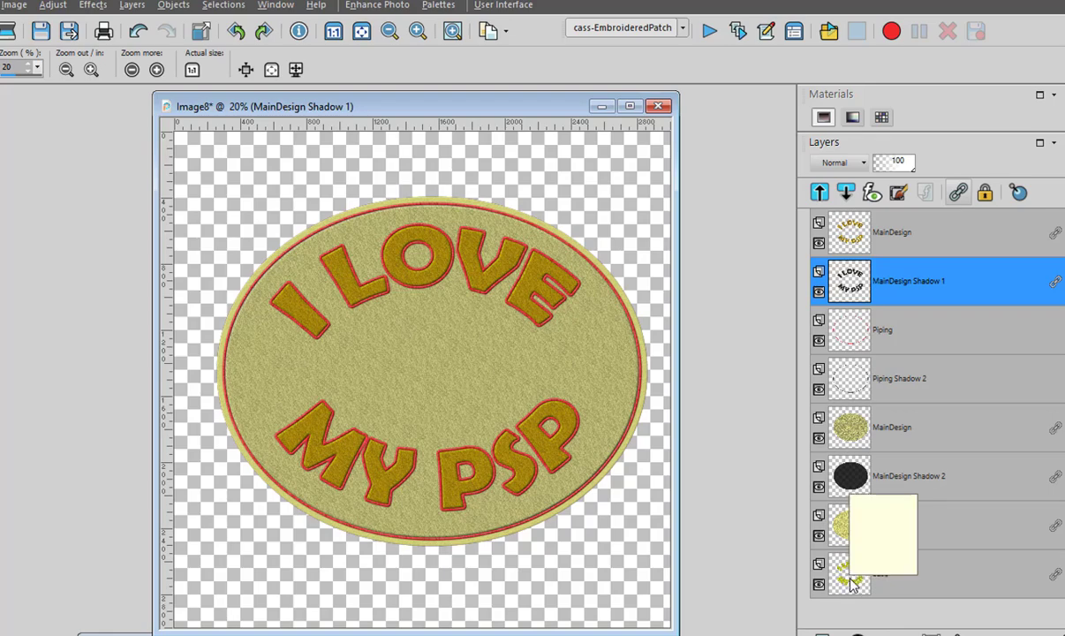
pyautogui.moveTo(853, 579); pyautogui.dragTo(810, 305)
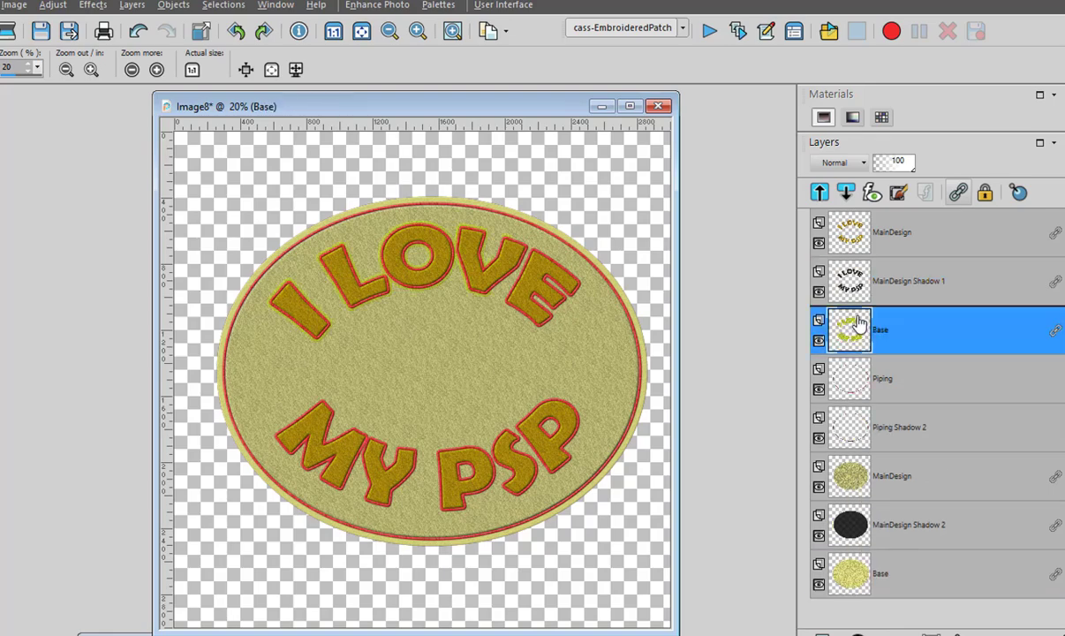
pyautogui.click(820, 341)
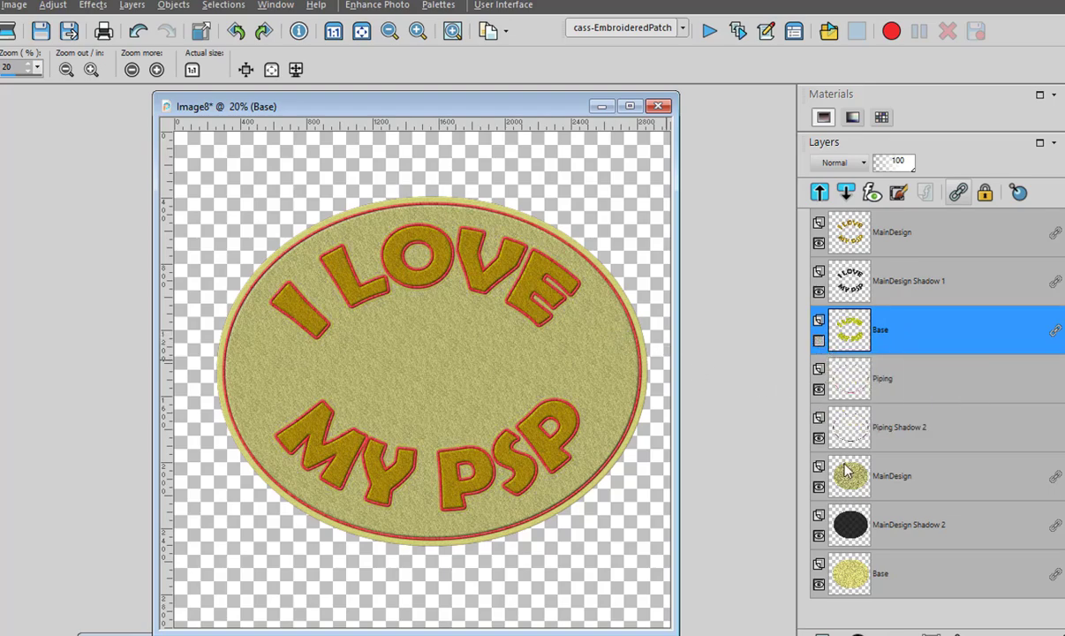
pyautogui.moveTo(852, 486)
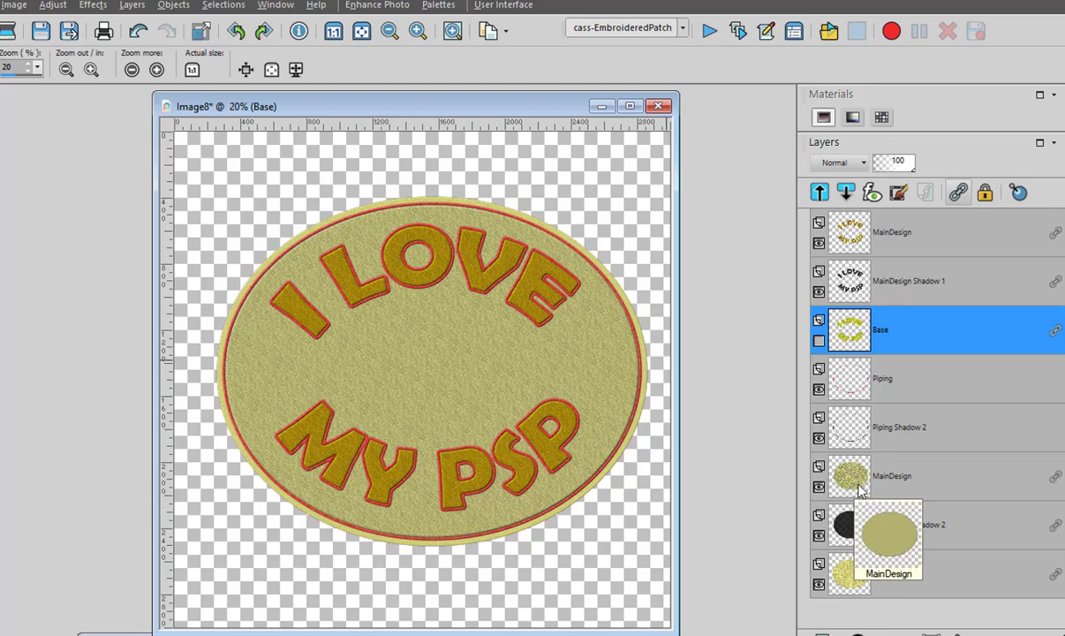
# Lighten the ellipse's MainDesign layer with a Brightness/Contrast adjustment, setting brightness to 39 and keeping contrast at 0
pyautogui.click(850, 485)
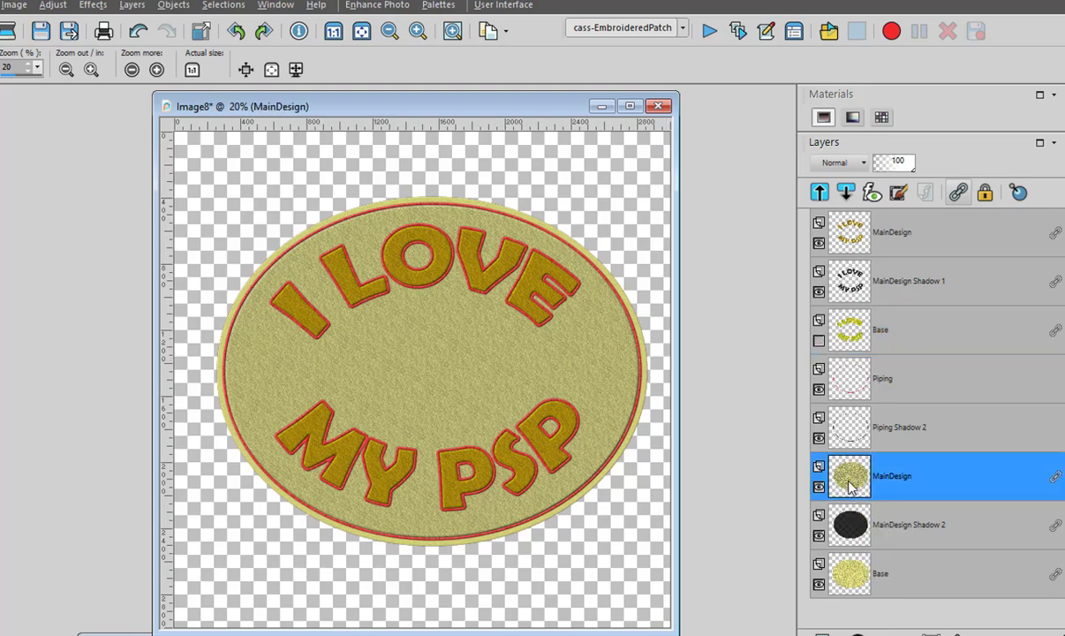
pyautogui.moveTo(855, 481)
pyautogui.click(55, 6)
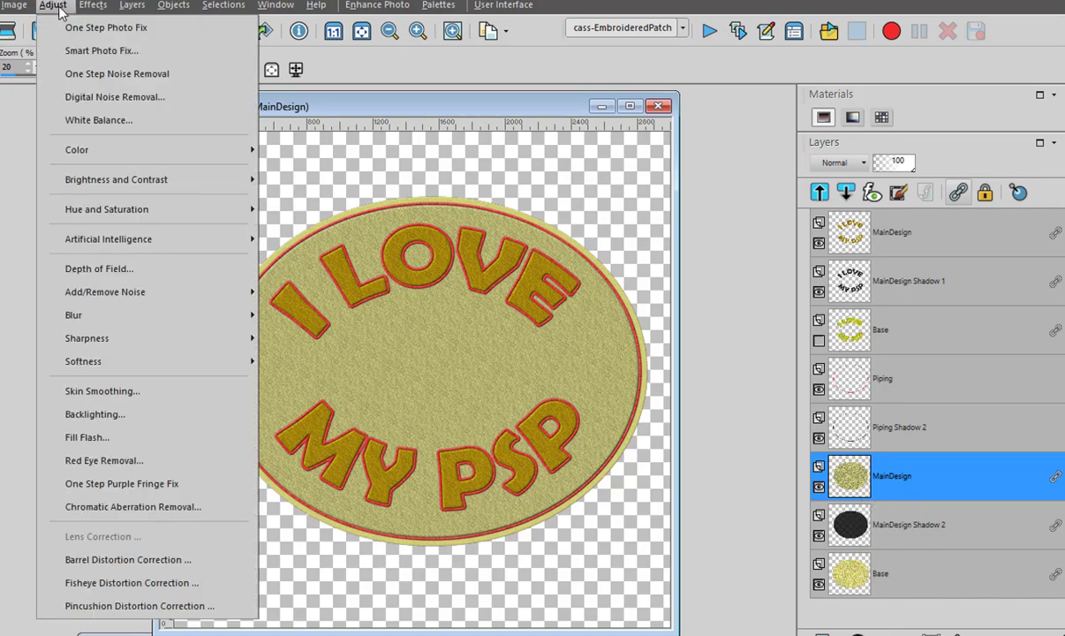
pyautogui.moveTo(172, 179)
pyautogui.click(308, 185)
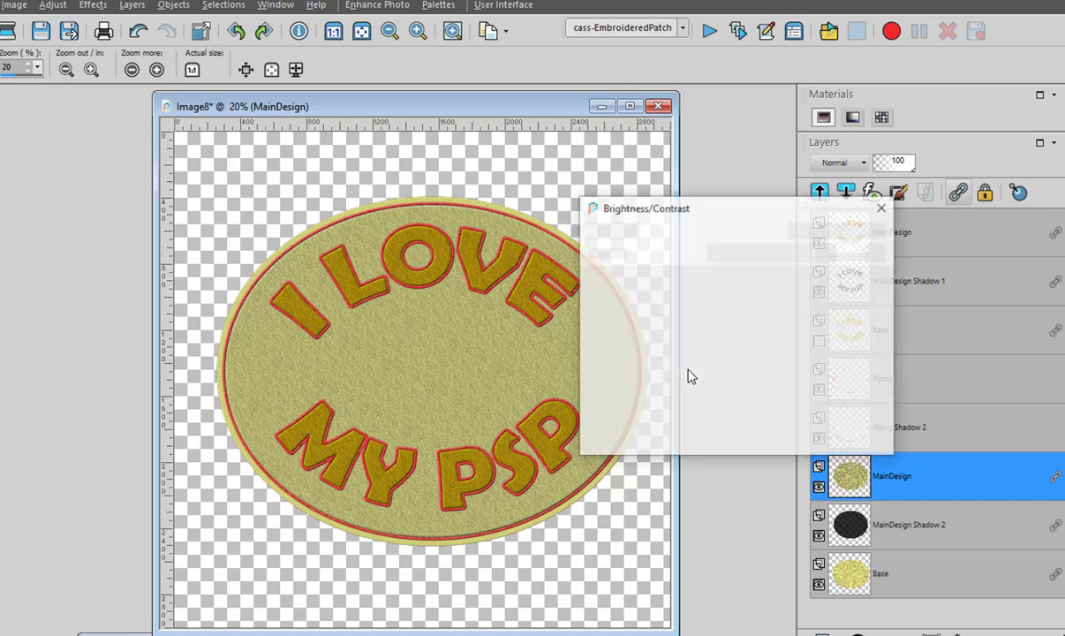
pyautogui.moveTo(704, 323)
pyautogui.mouseDown()
pyautogui.moveTo(722, 327)
pyautogui.moveTo(706, 326)
pyautogui.mouseUp()
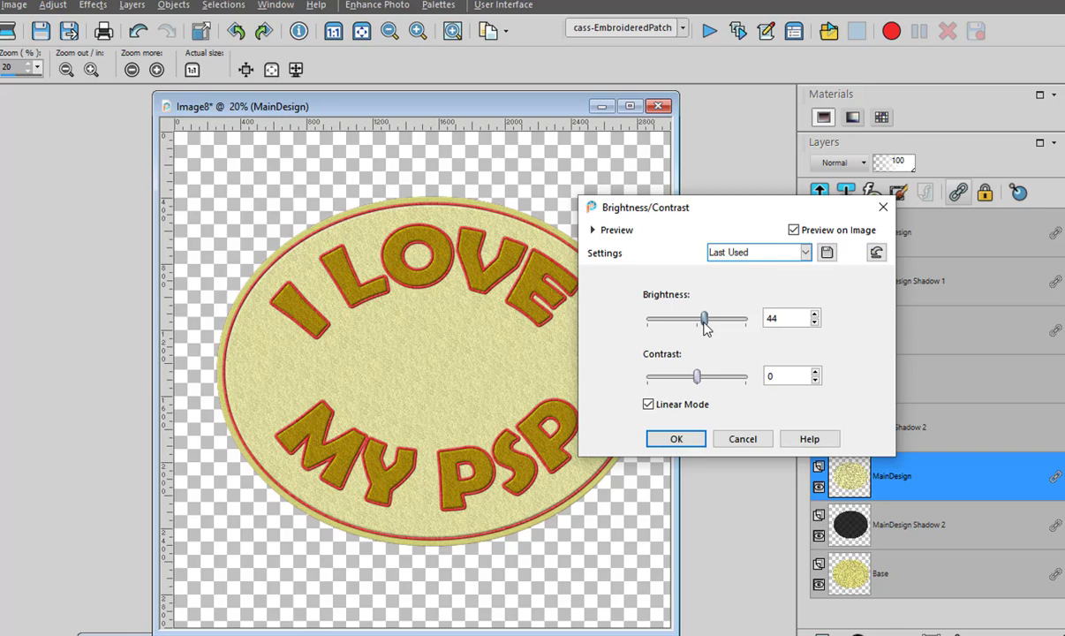
pyautogui.moveTo(706, 327); pyautogui.dragTo(703, 333)
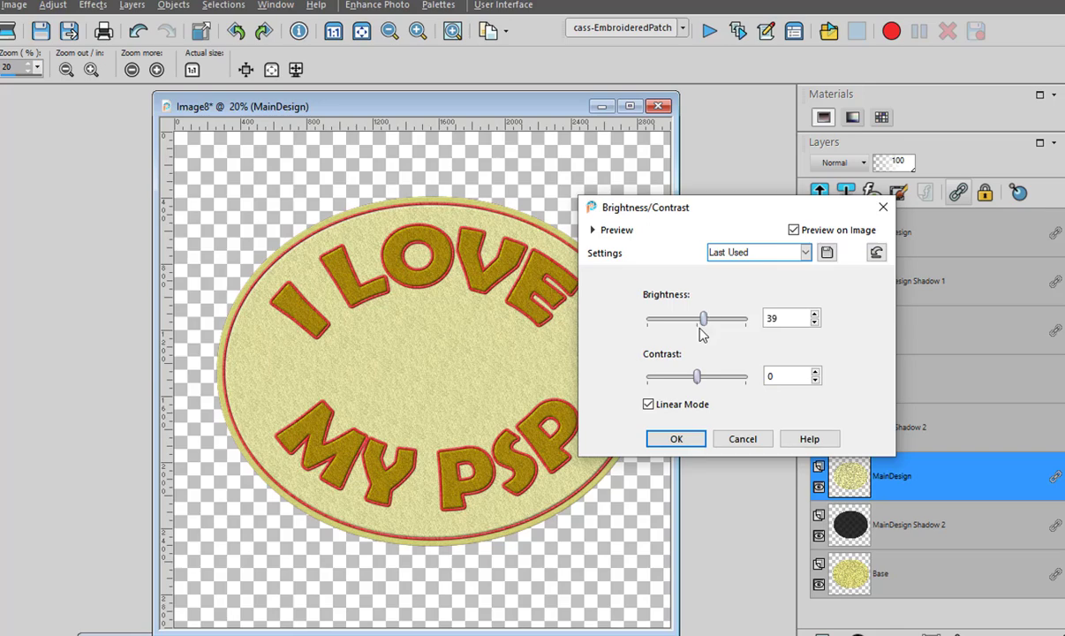
pyautogui.click(677, 439)
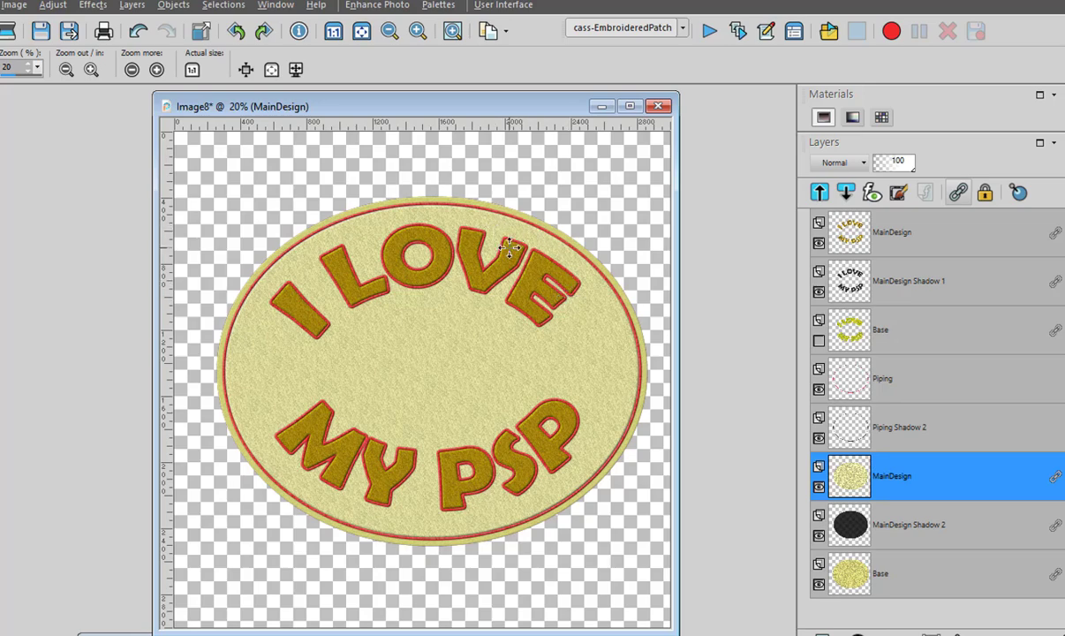
# Examine the embroidered lettering, piping and ellipse texture up close, and review the order of the text and ellipse layers
pyautogui.scroll(1, 522, 265)
pyautogui.scroll(4, 522, 265)
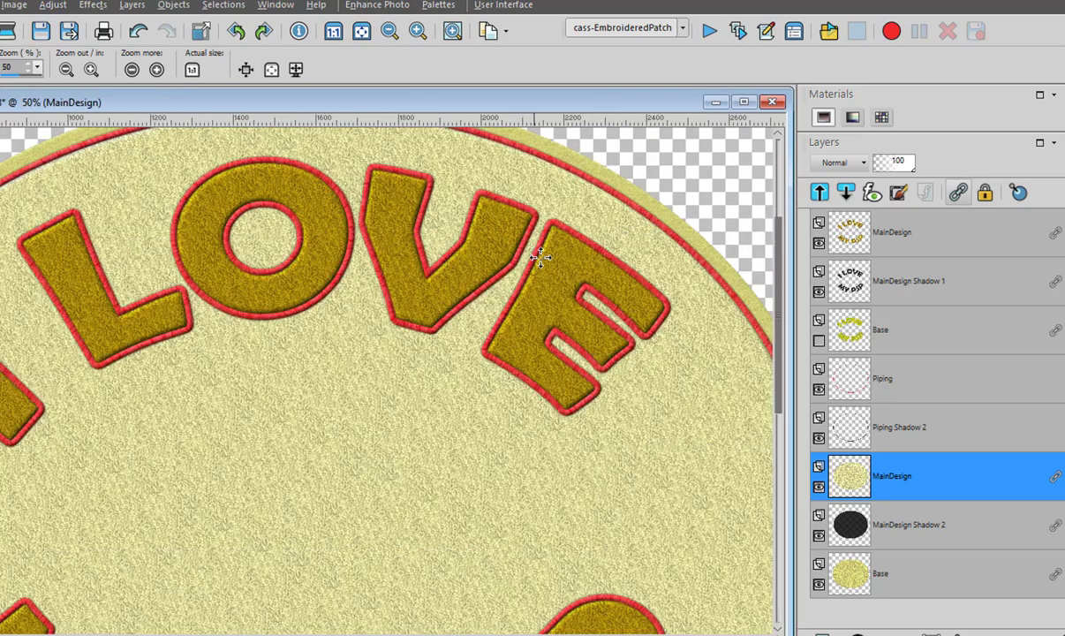
pyautogui.moveTo(779, 304); pyautogui.dragTo(779, 276)
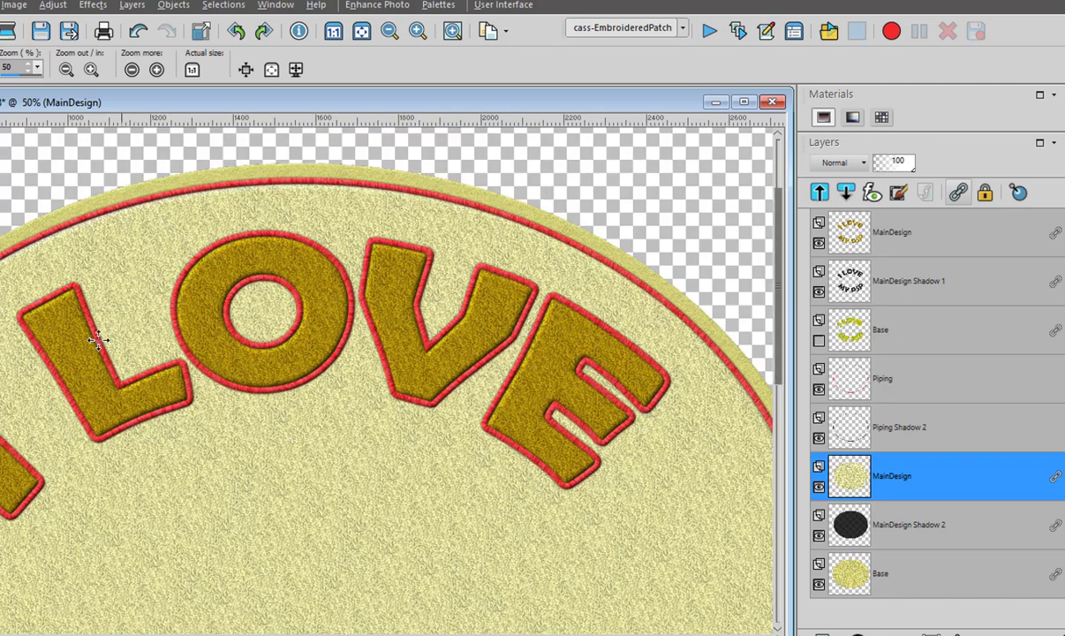
pyautogui.moveTo(779, 291); pyautogui.dragTo(784, 369)
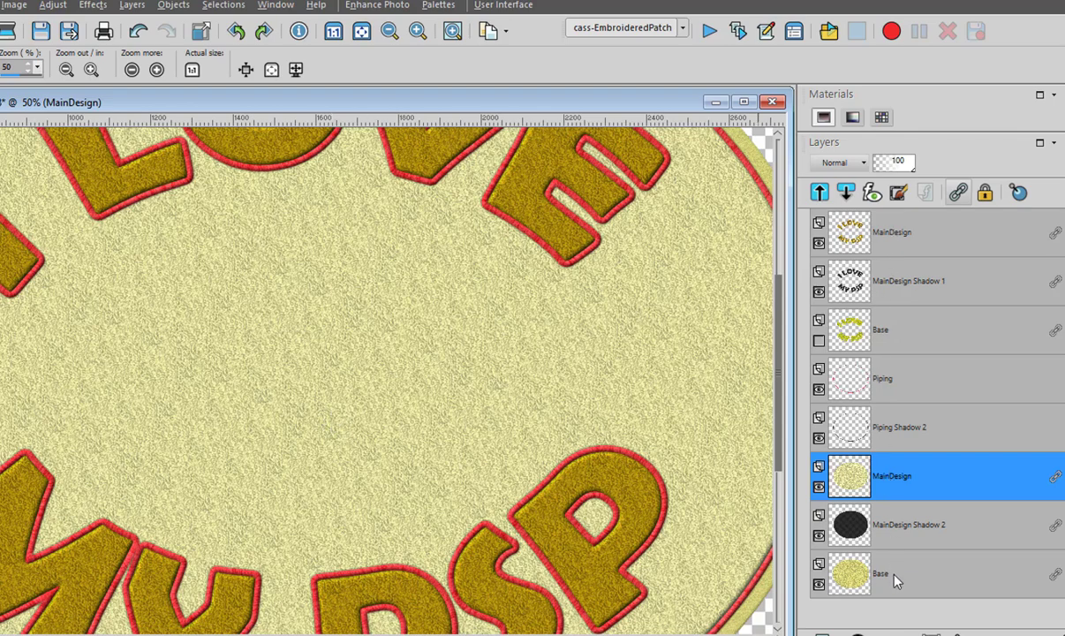
pyautogui.moveTo(892, 239)
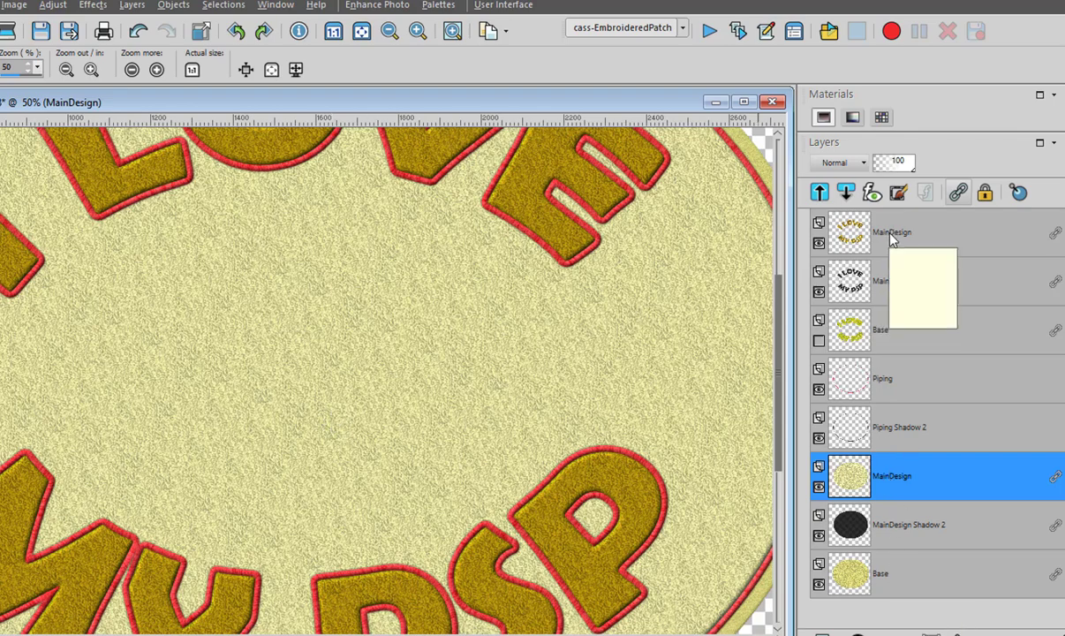
pyautogui.moveTo(893, 396)
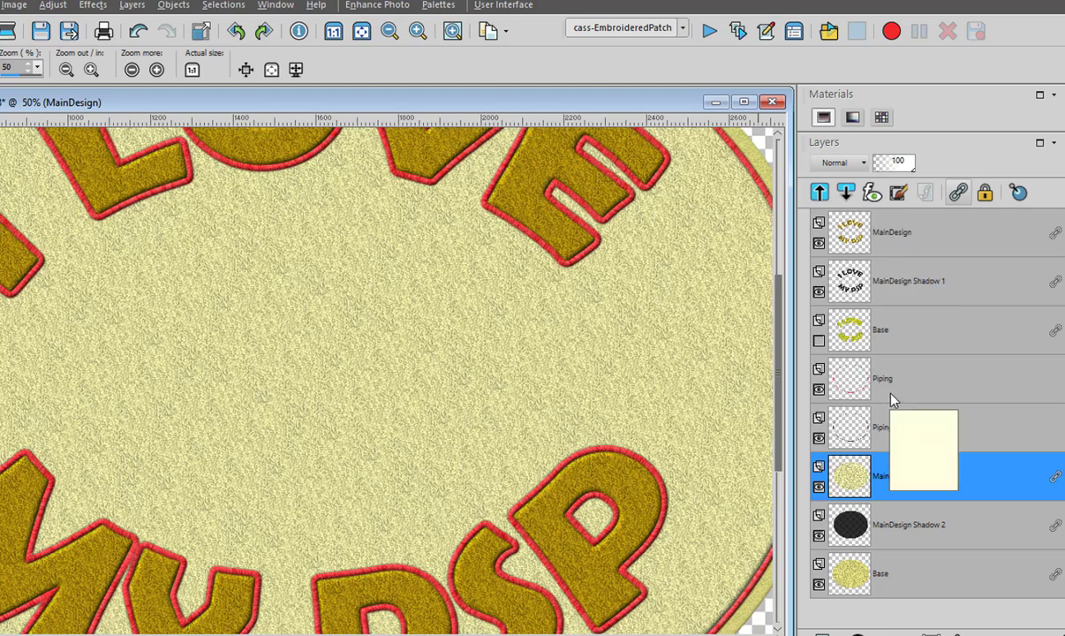
pyautogui.scroll(2, 1060, 389)
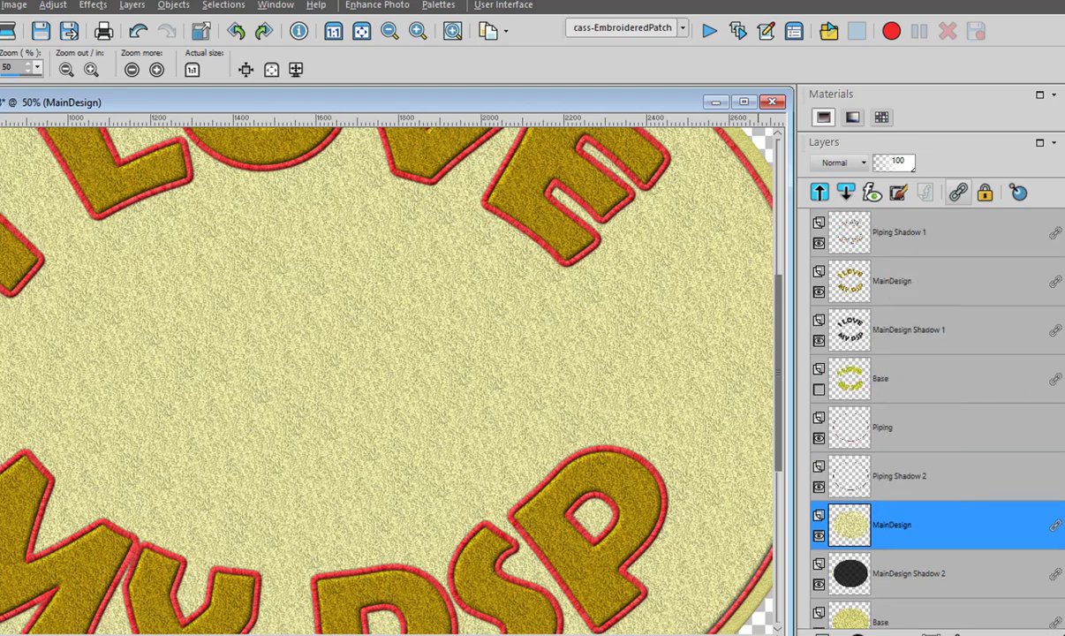
pyautogui.moveTo(782, 379)
pyautogui.mouseDown()
pyautogui.moveTo(781, 405)
pyautogui.moveTo(780, 388)
pyautogui.mouseUp()
pyautogui.scroll(-3, 736, 352)
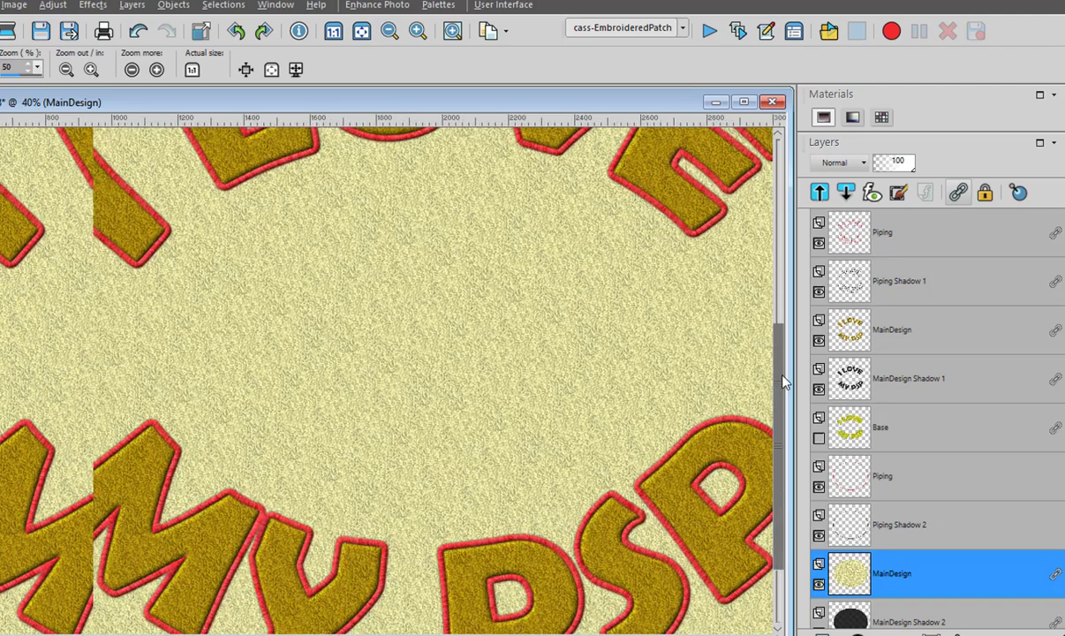